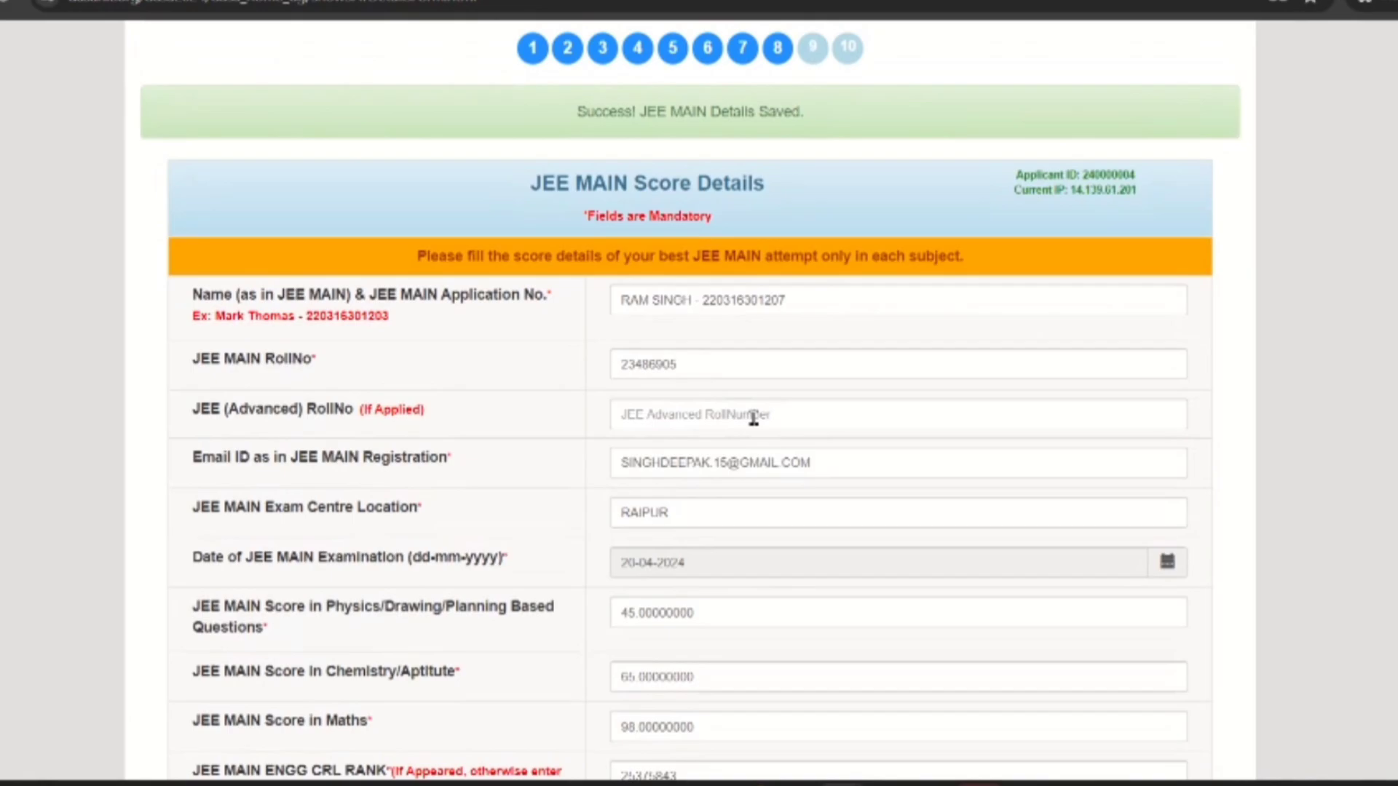
- Move to the program choice step and select National Institute of Technology Raipur as the institute
{"action": "left_click_drag", "start_coordinate": [570, 112], "coordinate": [824, 119]}
{"action": "scroll", "coordinate": [750, 226], "scroll_direction": "down", "scroll_amount": 3}
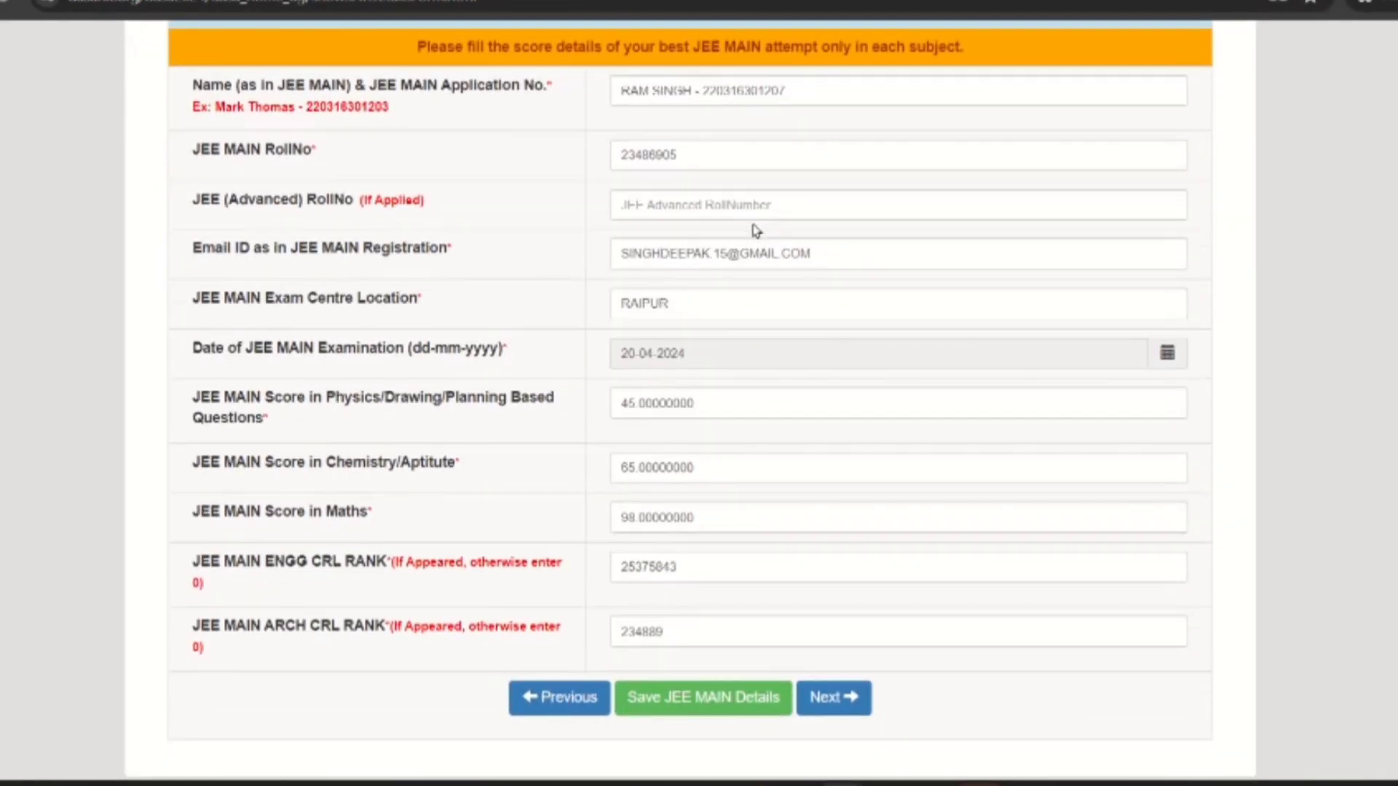
{"action": "left_click", "coordinate": [834, 671]}
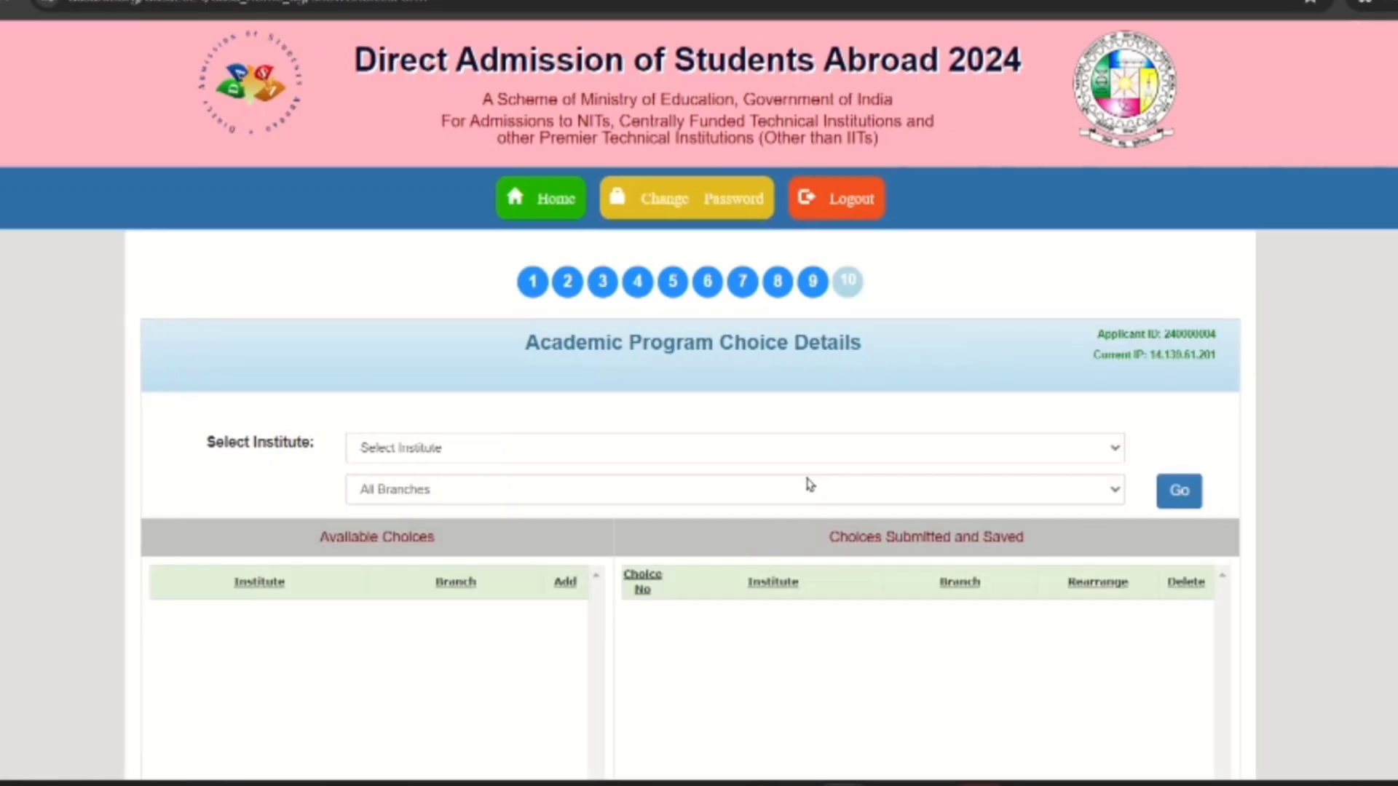
{"action": "scroll", "coordinate": [808, 484], "scroll_direction": "down", "scroll_amount": 1}
{"action": "left_click", "coordinate": [806, 420]}
{"action": "scroll", "coordinate": [808, 420], "scroll_direction": "down", "scroll_amount": 1}
{"action": "left_click", "coordinate": [862, 340]}
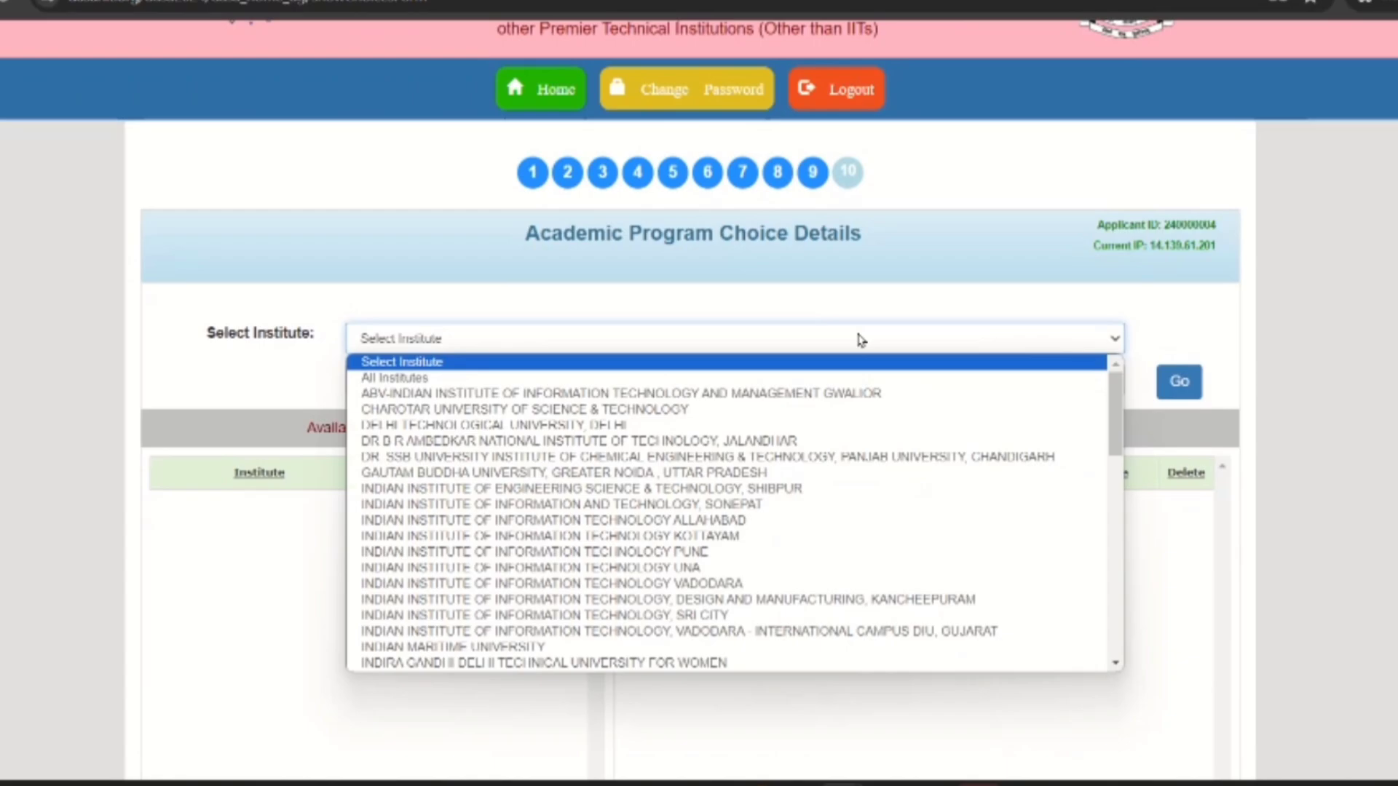
{"action": "scroll", "coordinate": [841, 487], "scroll_direction": "down", "scroll_amount": 1}
{"action": "scroll", "coordinate": [843, 488], "scroll_direction": "down", "scroll_amount": 2}
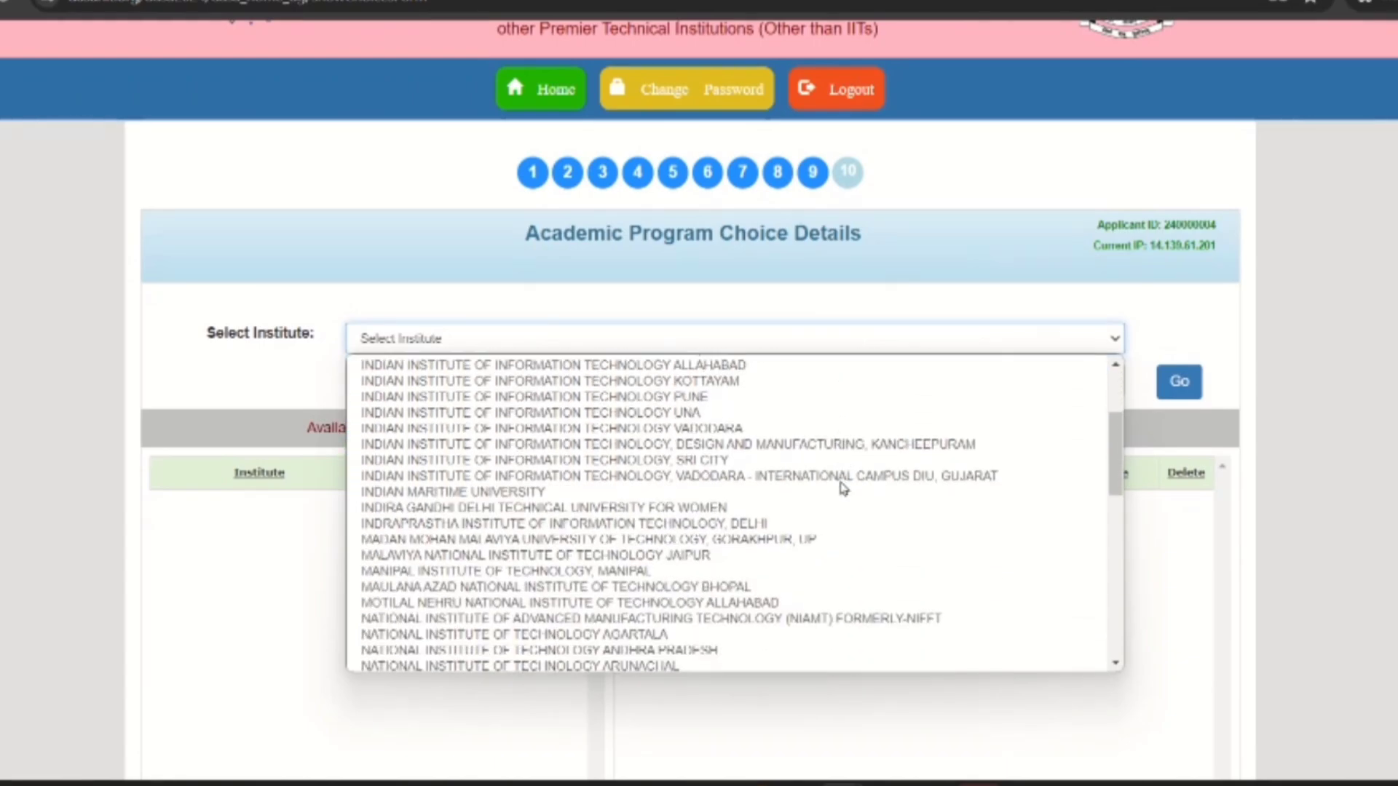
{"action": "scroll", "coordinate": [840, 487], "scroll_direction": "down", "scroll_amount": 2}
{"action": "scroll", "coordinate": [841, 487], "scroll_direction": "down", "scroll_amount": 2}
{"action": "scroll", "coordinate": [841, 487], "scroll_direction": "down", "scroll_amount": 2}
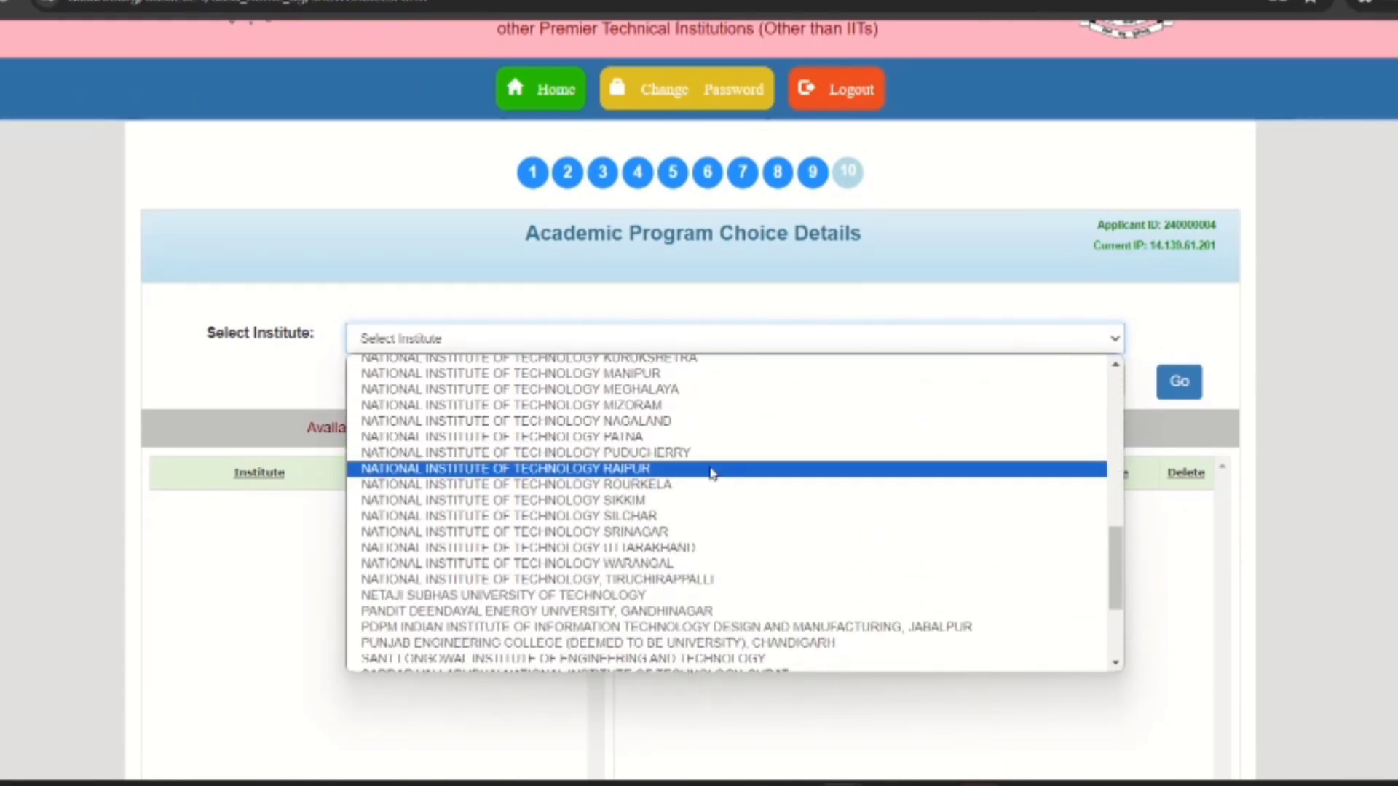
{"action": "left_click", "coordinate": [712, 472]}
- Keep the branch filter on all branches and load NIT Raipur's available branches
{"action": "left_click", "coordinate": [958, 388]}
{"action": "scroll", "coordinate": [1070, 240], "scroll_direction": "down", "scroll_amount": 2}
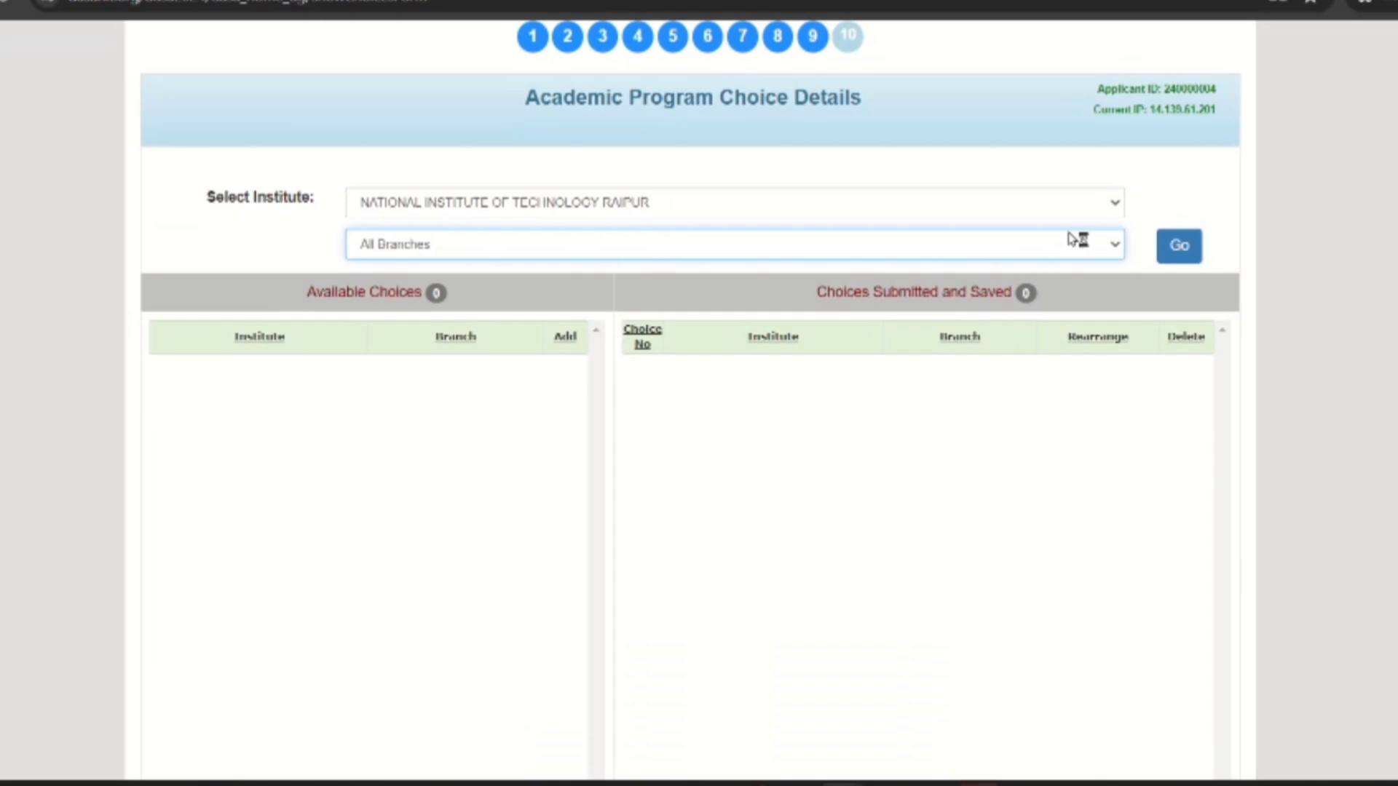
{"action": "left_click", "coordinate": [1071, 240]}
{"action": "left_click", "coordinate": [1177, 248]}
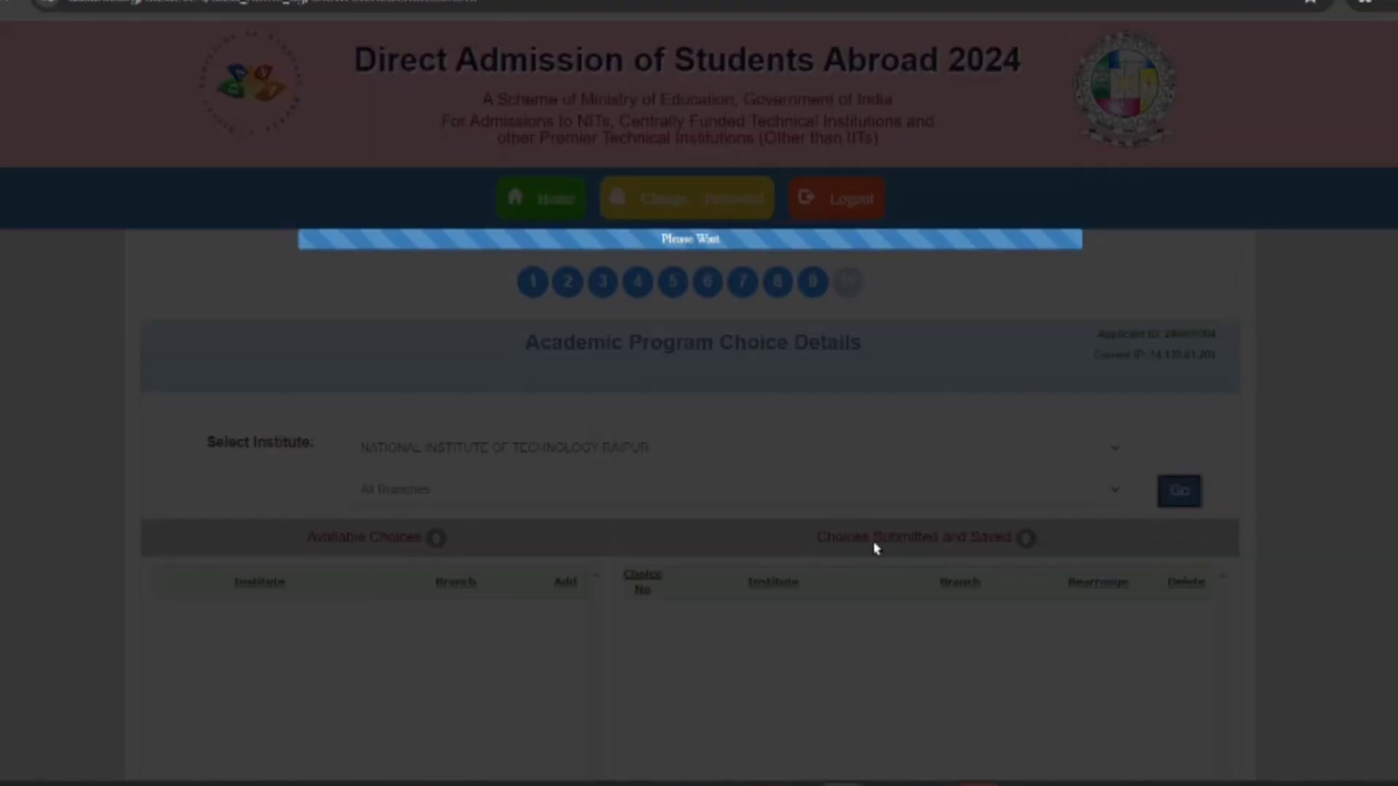
{"action": "scroll", "coordinate": [828, 500], "scroll_direction": "down", "scroll_amount": 5}
{"action": "scroll", "coordinate": [469, 503], "scroll_direction": "down", "scroll_amount": 3}
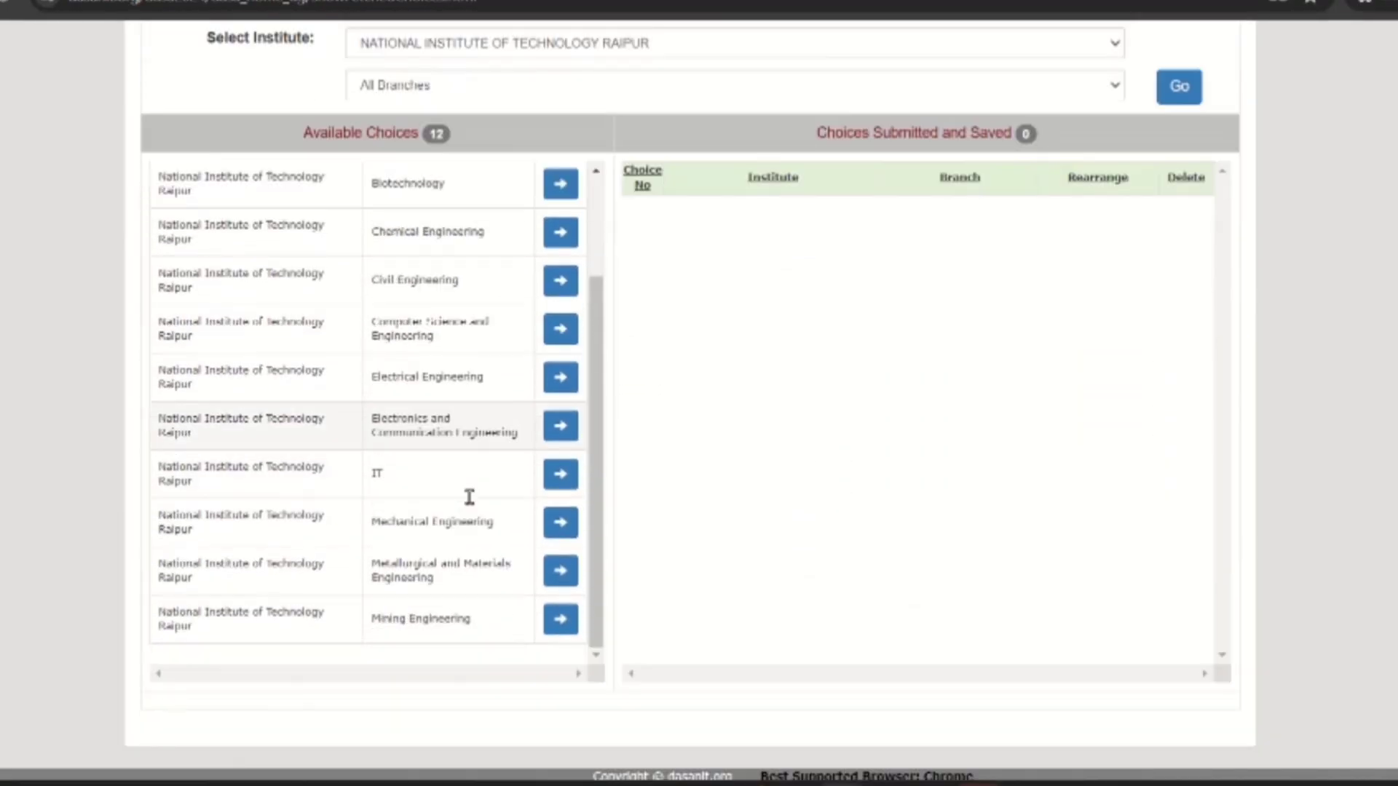
{"action": "scroll", "coordinate": [469, 498], "scroll_direction": "up", "scroll_amount": 1}
- Add IT, Computer Science and Engineering, and Electronics and Communication Engineering as branch choices
{"action": "left_click", "coordinate": [559, 485]}
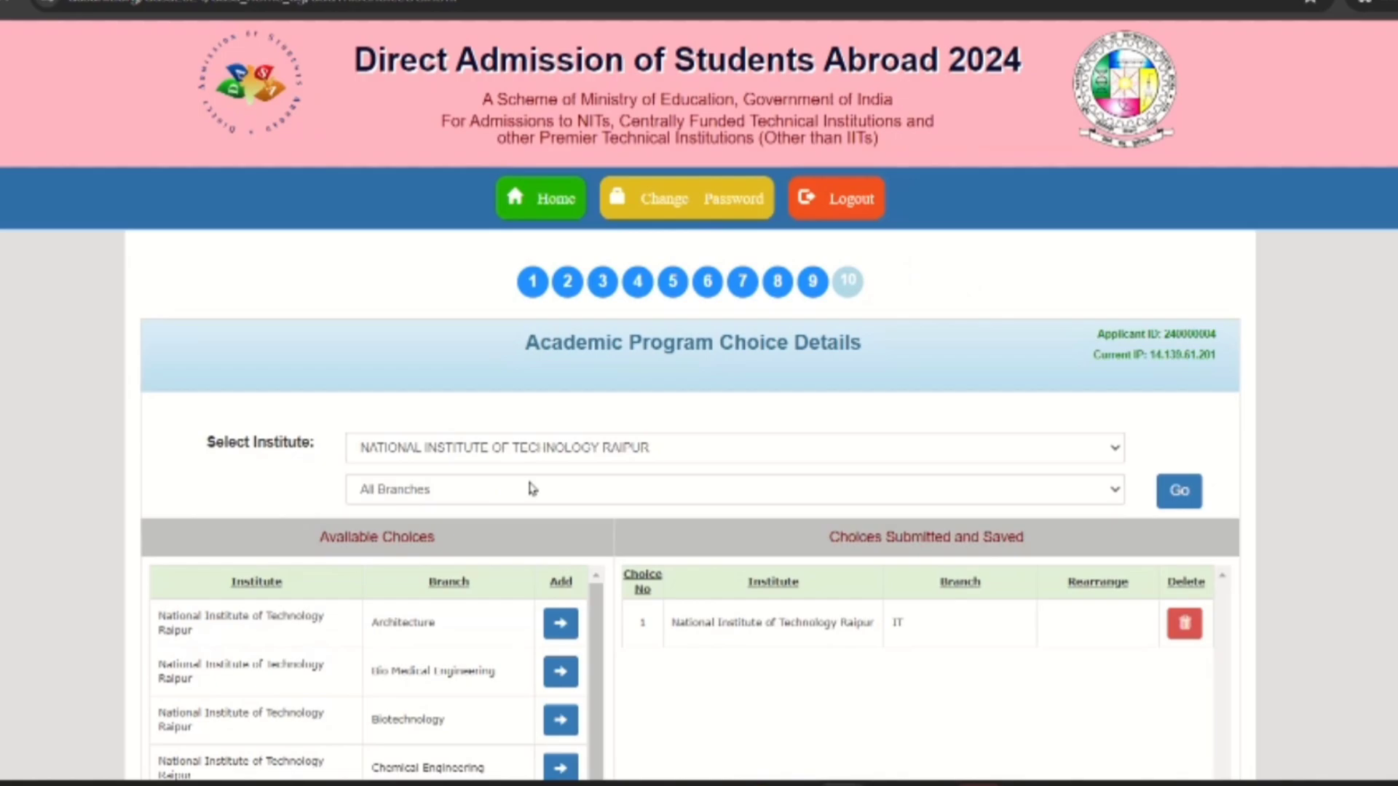
{"action": "scroll", "coordinate": [546, 567], "scroll_direction": "down", "scroll_amount": 3}
{"action": "left_click", "coordinate": [561, 675]}
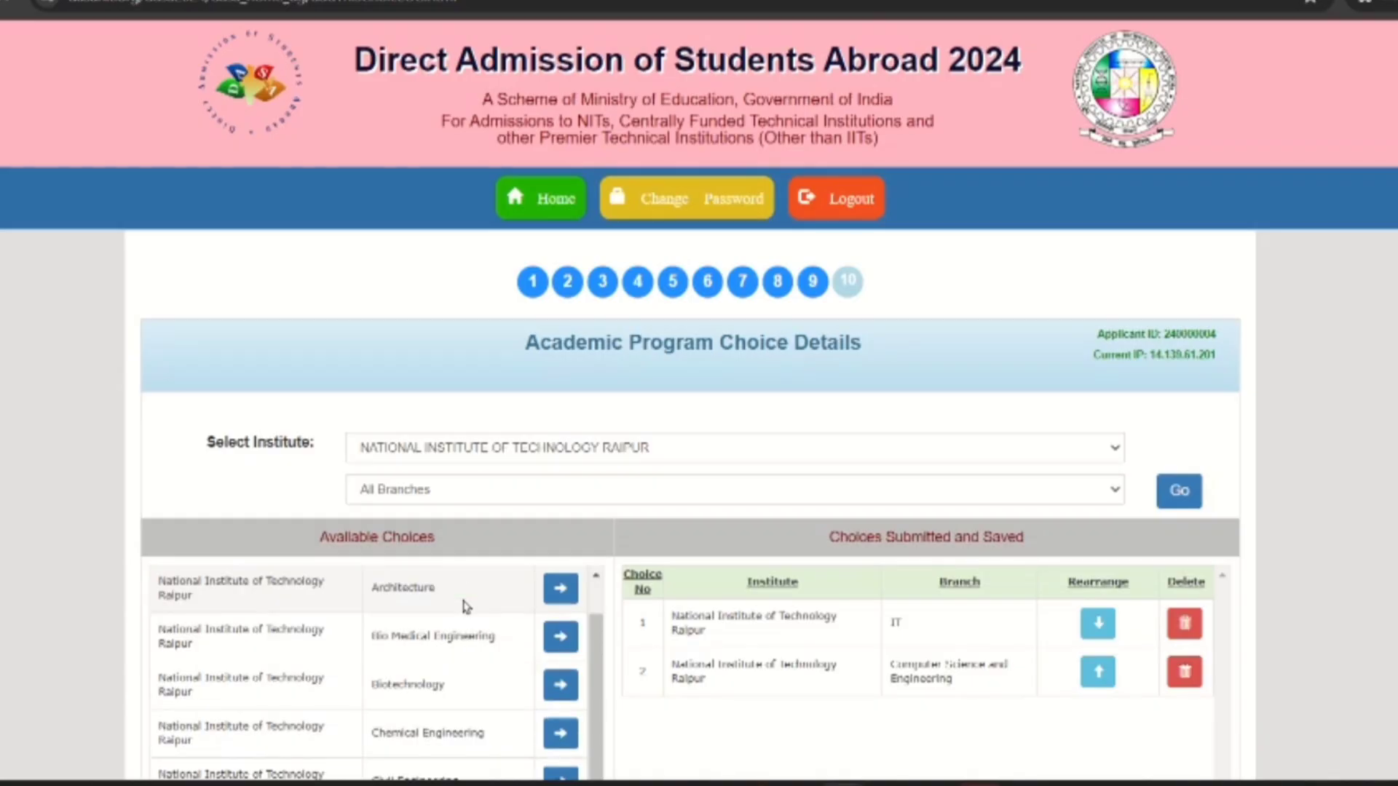
{"action": "scroll", "coordinate": [470, 619], "scroll_direction": "down", "scroll_amount": 2}
{"action": "scroll", "coordinate": [474, 651], "scroll_direction": "down", "scroll_amount": 2}
{"action": "scroll", "coordinate": [543, 590], "scroll_direction": "down", "scroll_amount": 1}
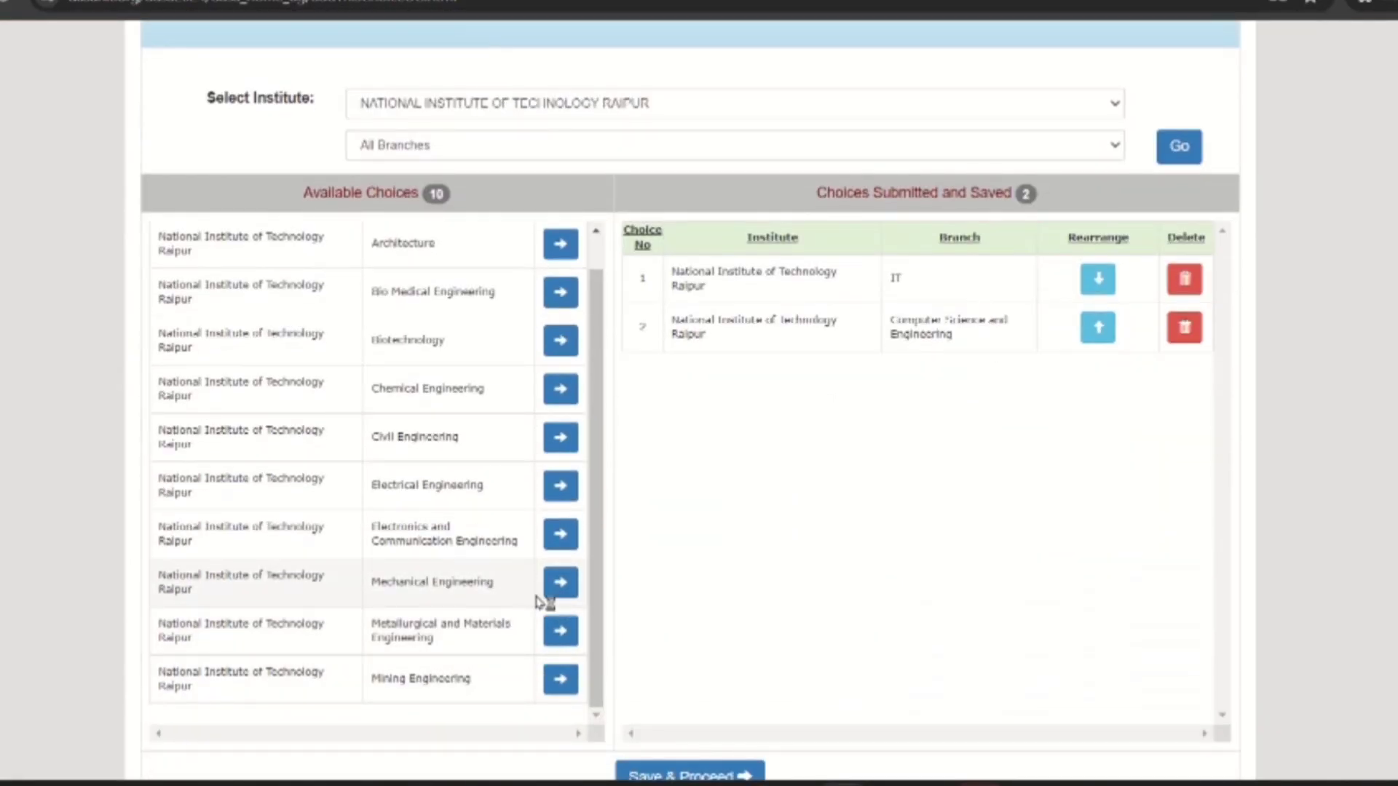
{"action": "left_click", "coordinate": [561, 533]}
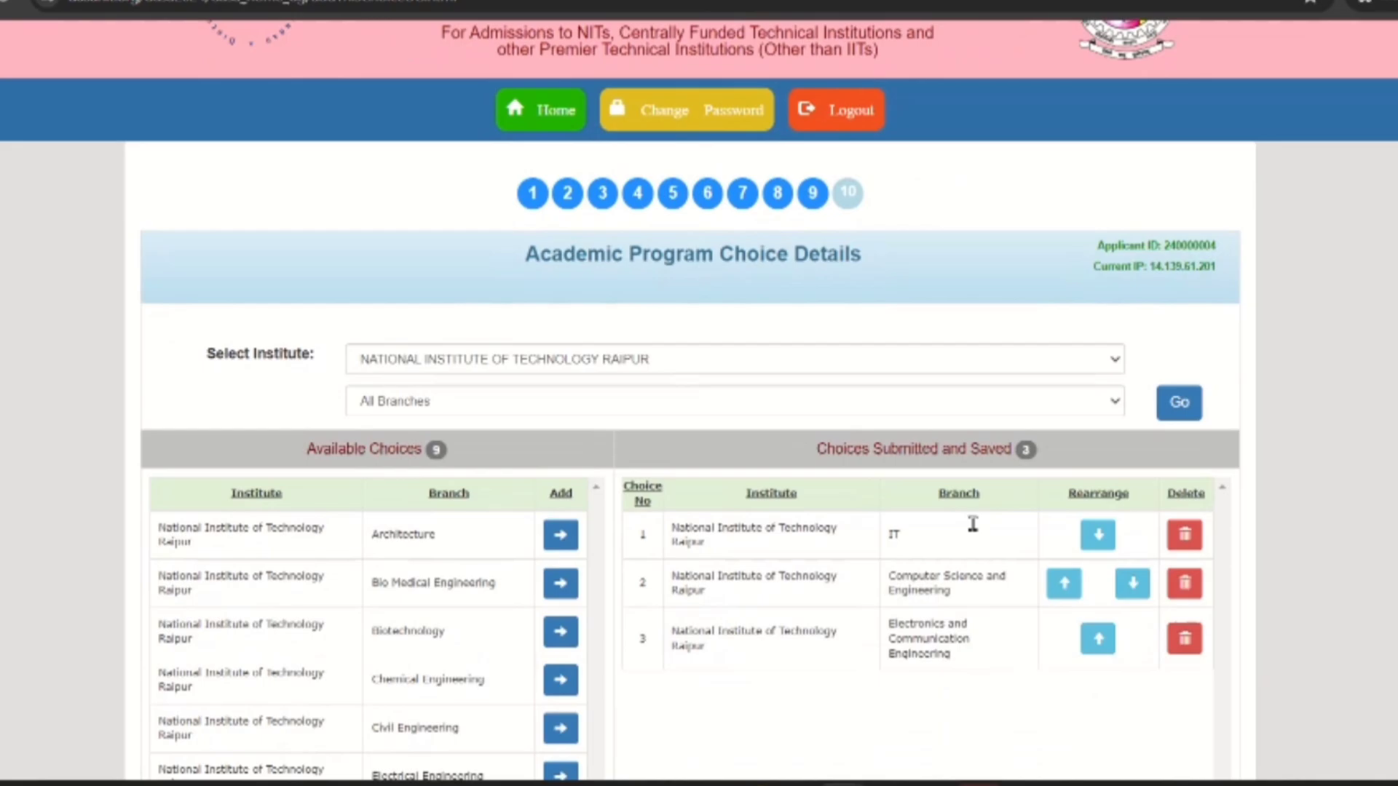
- Move Computer Science and Engineering up to first choice
{"action": "scroll", "coordinate": [1020, 582], "scroll_direction": "down", "scroll_amount": 1}
{"action": "scroll", "coordinate": [1056, 640], "scroll_direction": "down", "scroll_amount": 4}
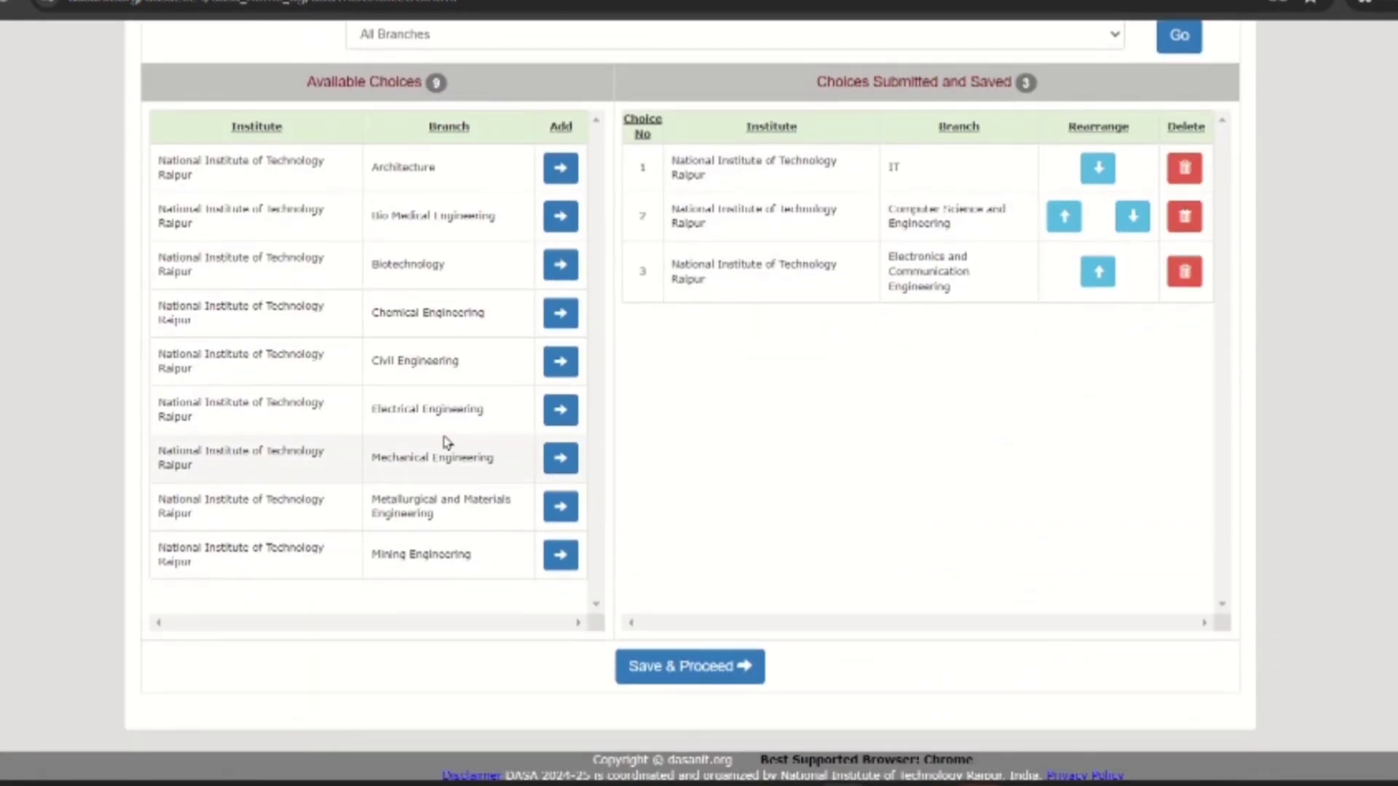
{"action": "scroll", "coordinate": [446, 440], "scroll_direction": "up", "scroll_amount": 2}
{"action": "scroll", "coordinate": [473, 422], "scroll_direction": "down", "scroll_amount": 2}
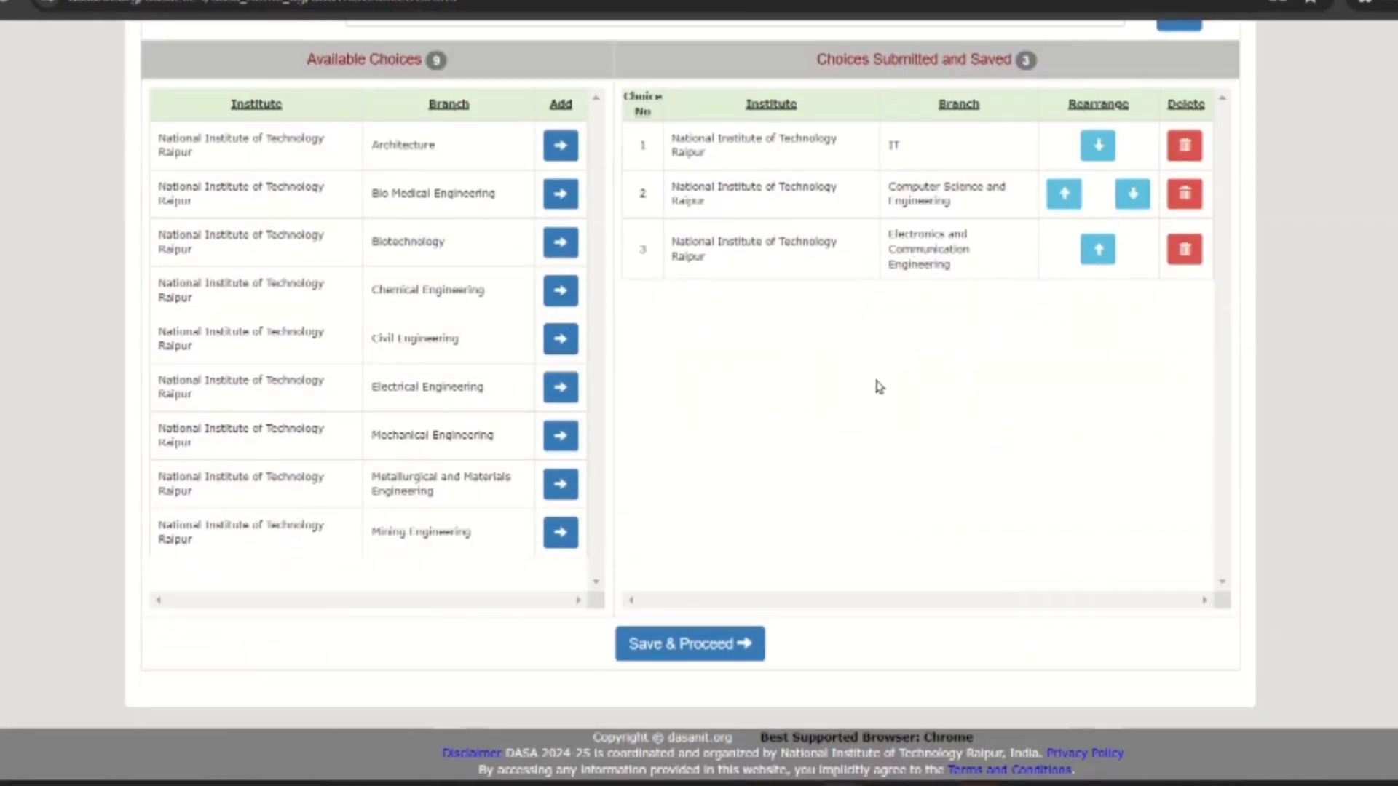
{"action": "left_click", "coordinate": [1065, 195]}
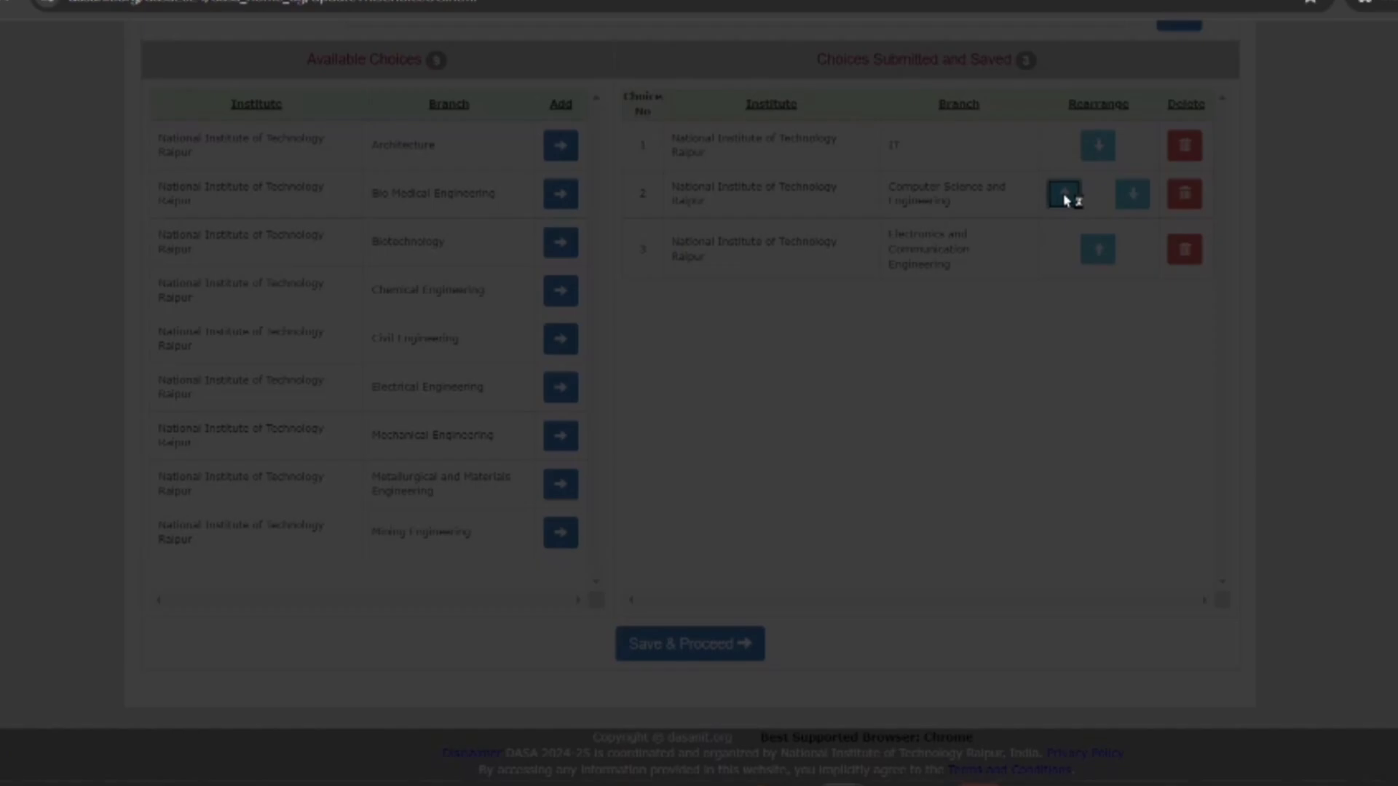
{"action": "scroll", "coordinate": [1063, 490], "scroll_direction": "down", "scroll_amount": 3}
{"action": "scroll", "coordinate": [1129, 466], "scroll_direction": "down", "scroll_amount": 2}
{"action": "scroll", "coordinate": [1045, 624], "scroll_direction": "down", "scroll_amount": 2}
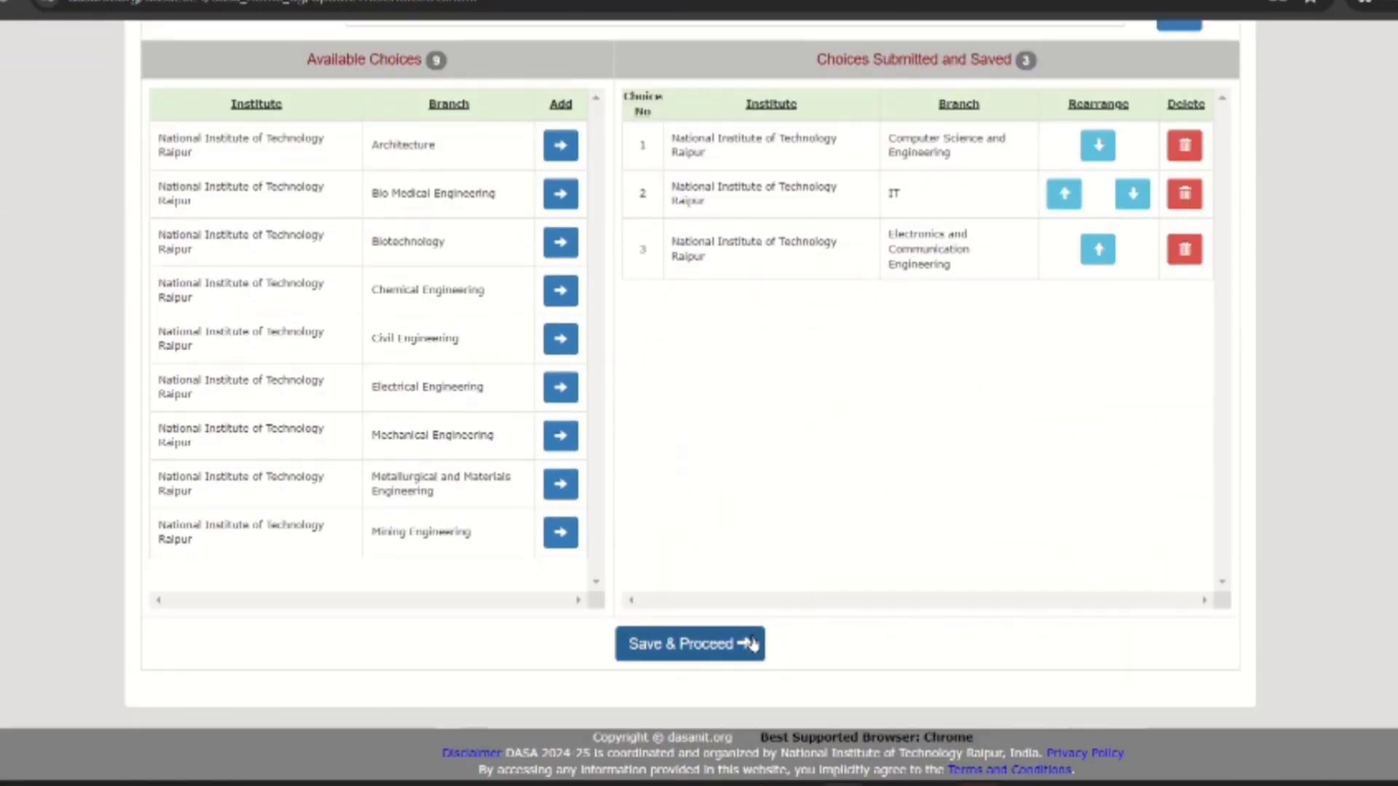
- Save the ranked choices, then mark 'From Internet' on the awareness survey and save the answers
{"action": "left_click", "coordinate": [751, 643]}
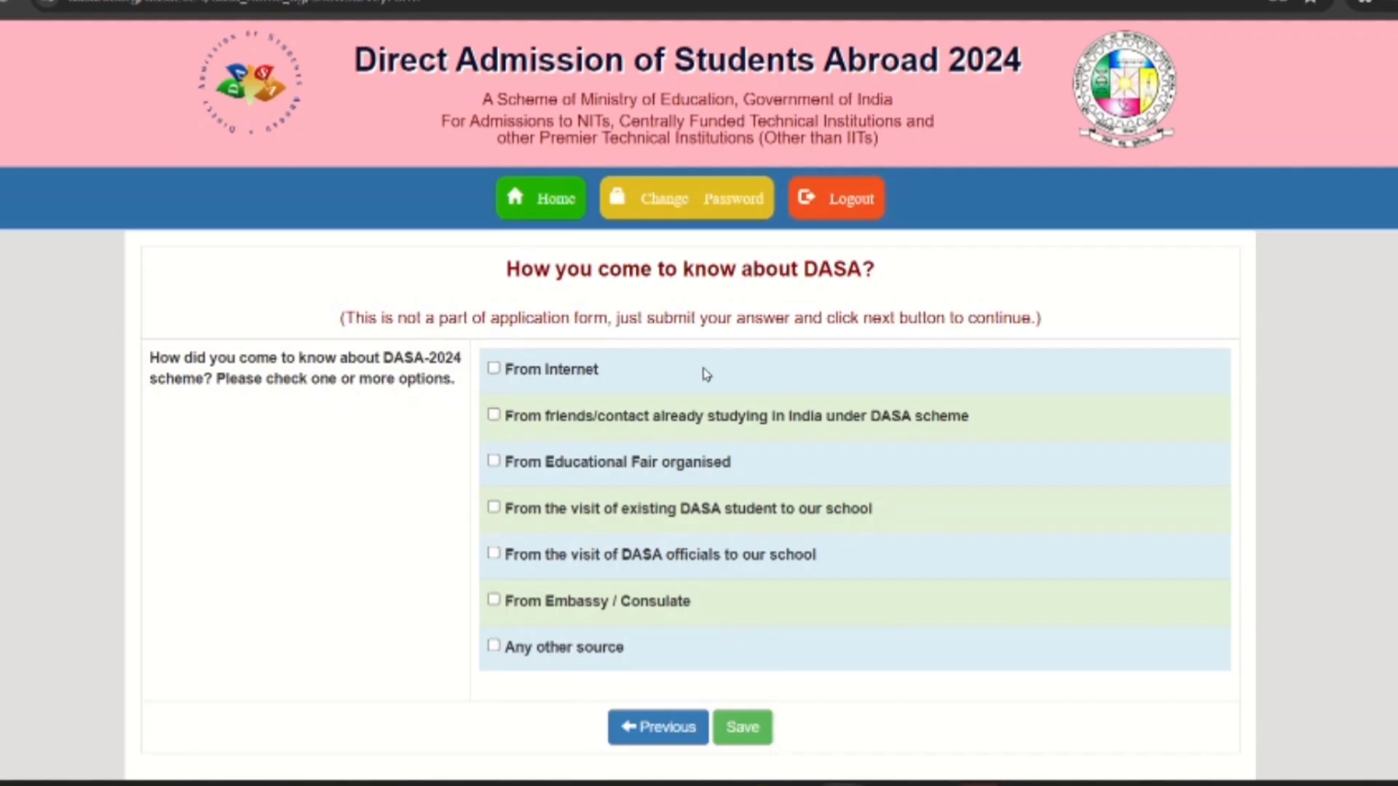
{"action": "scroll", "coordinate": [560, 446], "scroll_direction": "down", "scroll_amount": 1}
{"action": "left_click", "coordinate": [494, 284]}
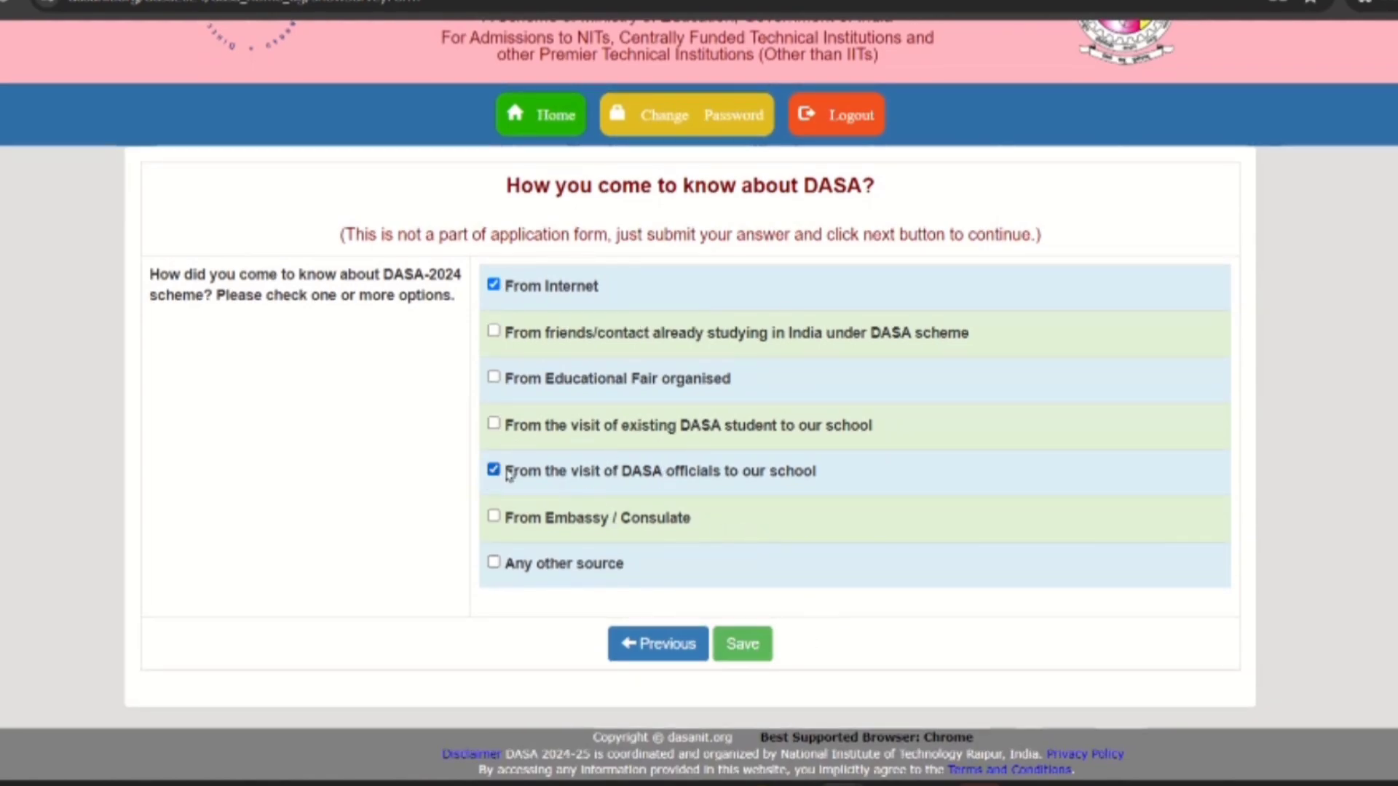
{"action": "left_click", "coordinate": [742, 644]}
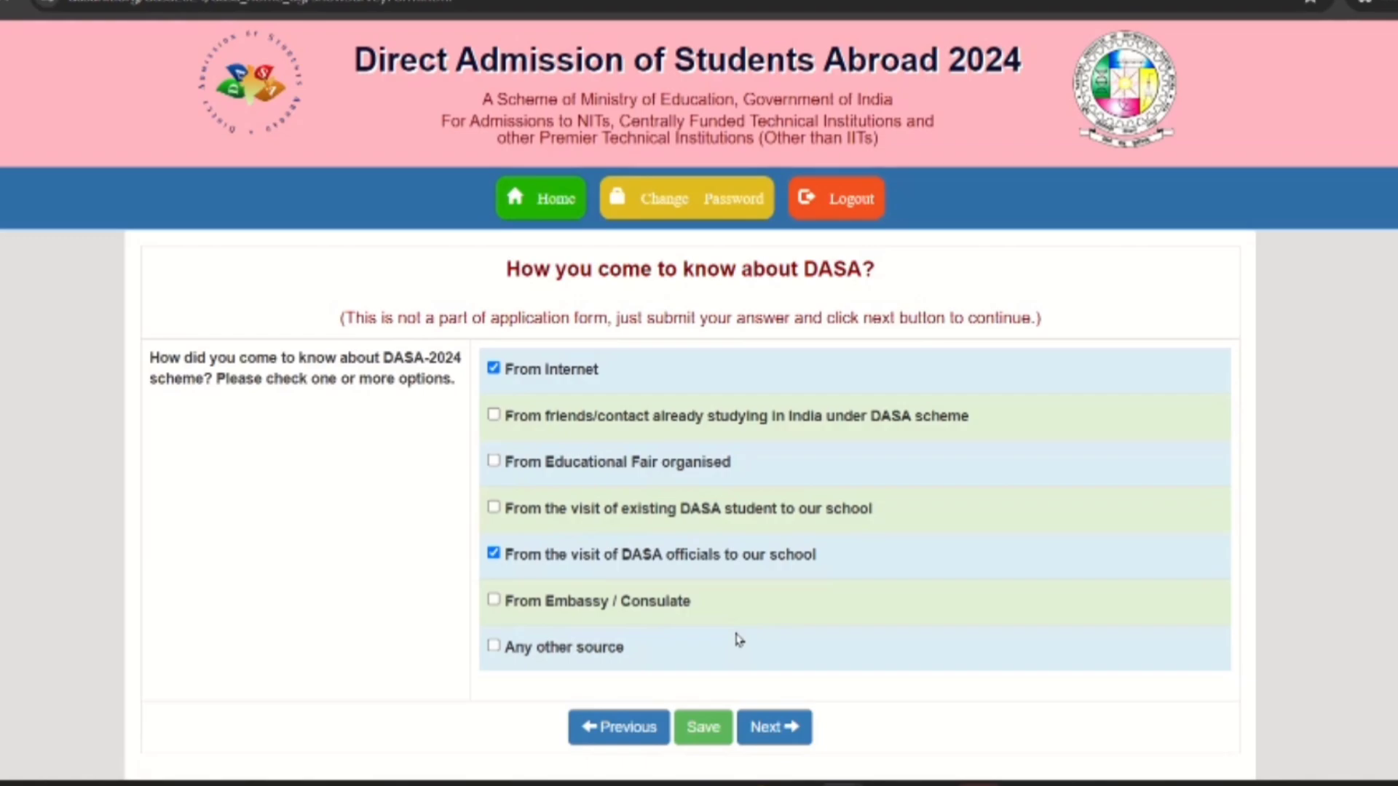
- Reach the final submission page and scroll through the filled application's preview
{"action": "left_click", "coordinate": [770, 727]}
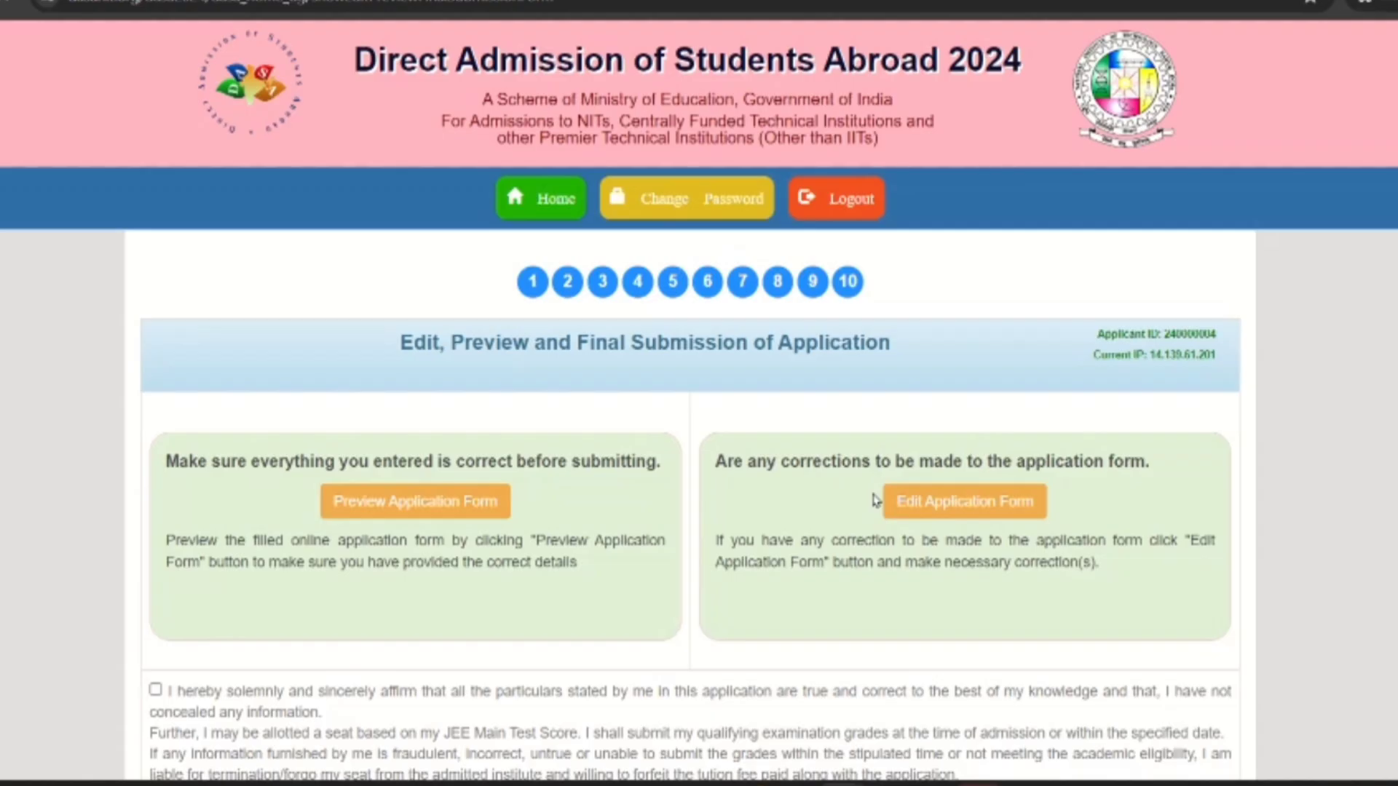
{"action": "scroll", "coordinate": [875, 499], "scroll_direction": "down", "scroll_amount": 2}
{"action": "scroll", "coordinate": [873, 500], "scroll_direction": "down", "scroll_amount": 1}
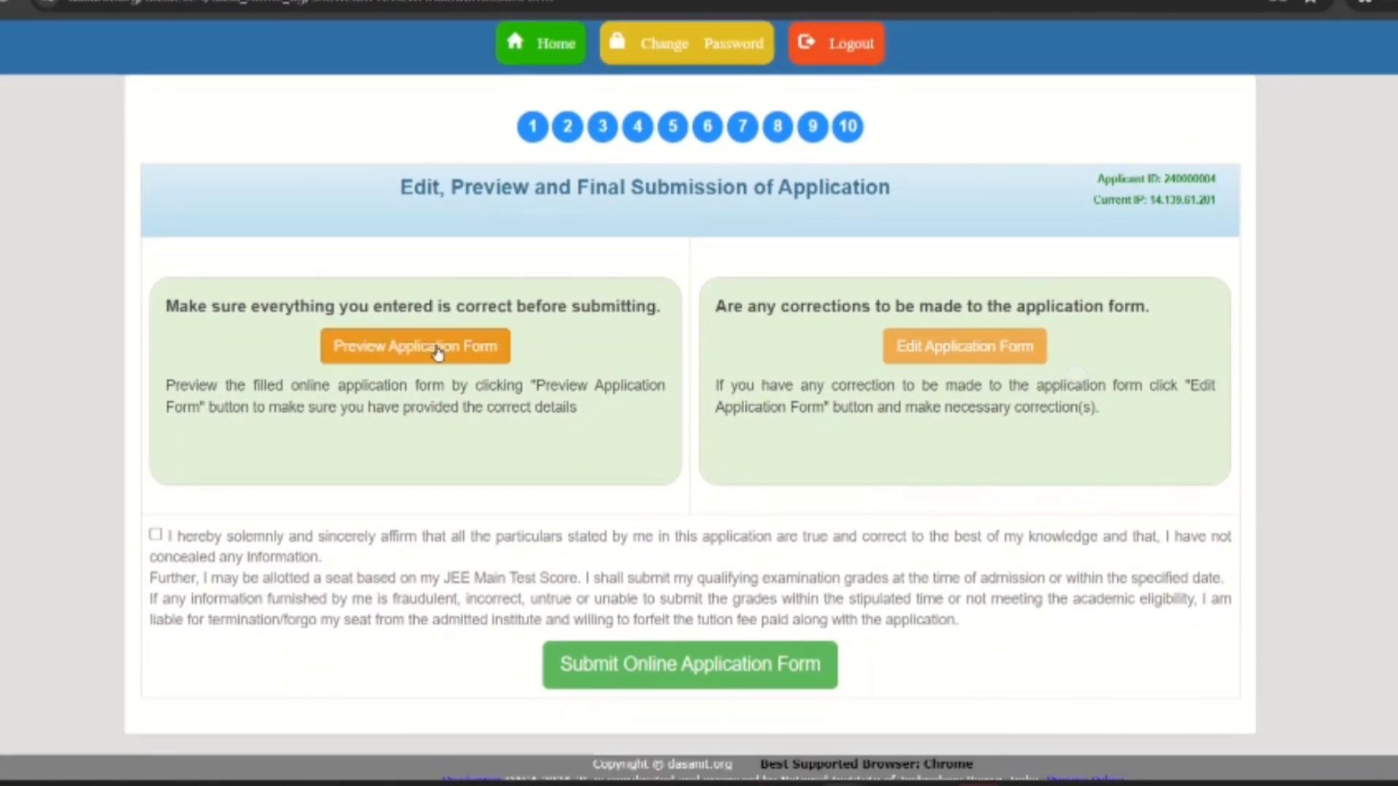
{"action": "left_click", "coordinate": [437, 347]}
{"action": "scroll", "coordinate": [841, 457], "scroll_direction": "down", "scroll_amount": 3}
{"action": "scroll", "coordinate": [841, 456], "scroll_direction": "down", "scroll_amount": 10}
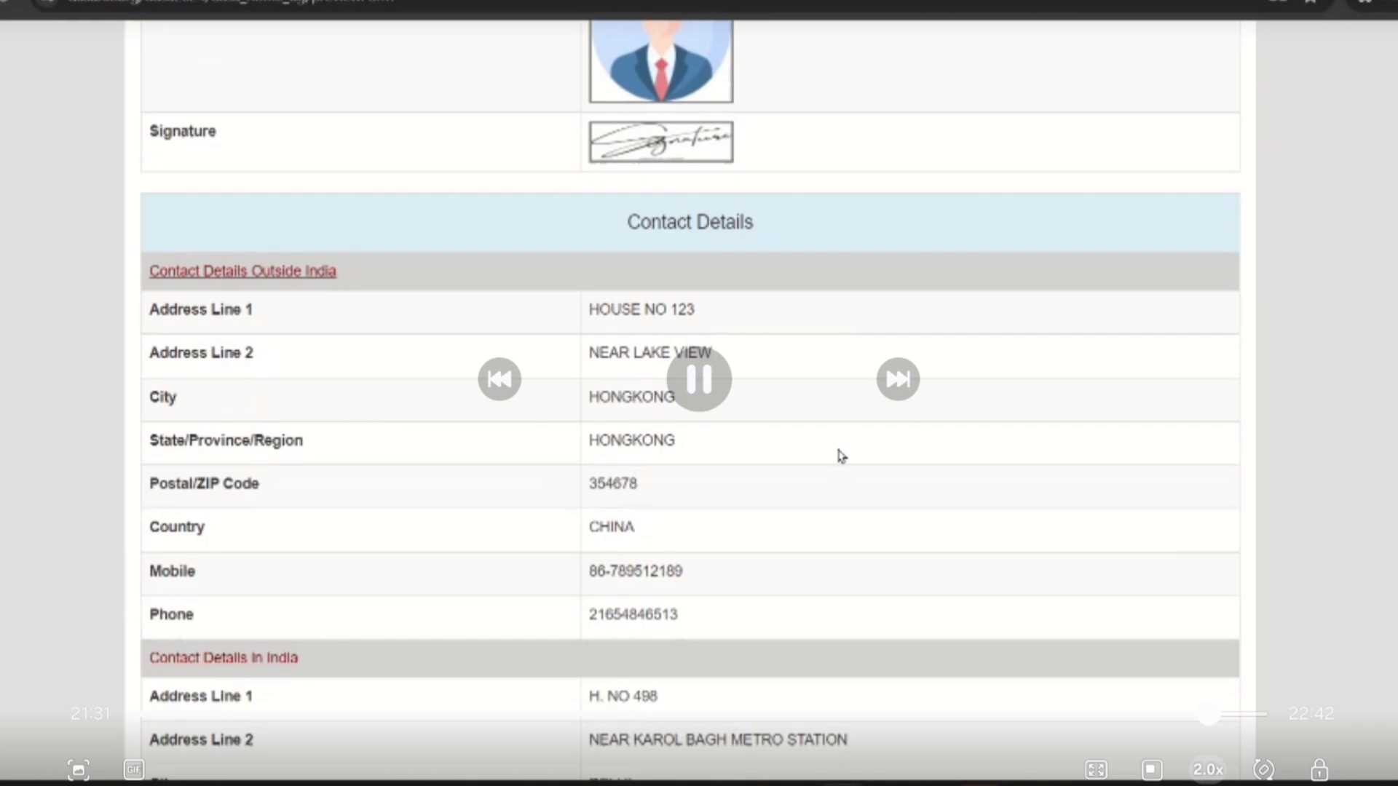
{"action": "scroll", "coordinate": [840, 456], "scroll_direction": "down", "scroll_amount": 7}
{"action": "scroll", "coordinate": [841, 457], "scroll_direction": "down", "scroll_amount": 8}
{"action": "scroll", "coordinate": [840, 456], "scroll_direction": "down", "scroll_amount": 8}
{"action": "scroll", "coordinate": [841, 457], "scroll_direction": "down", "scroll_amount": 10}
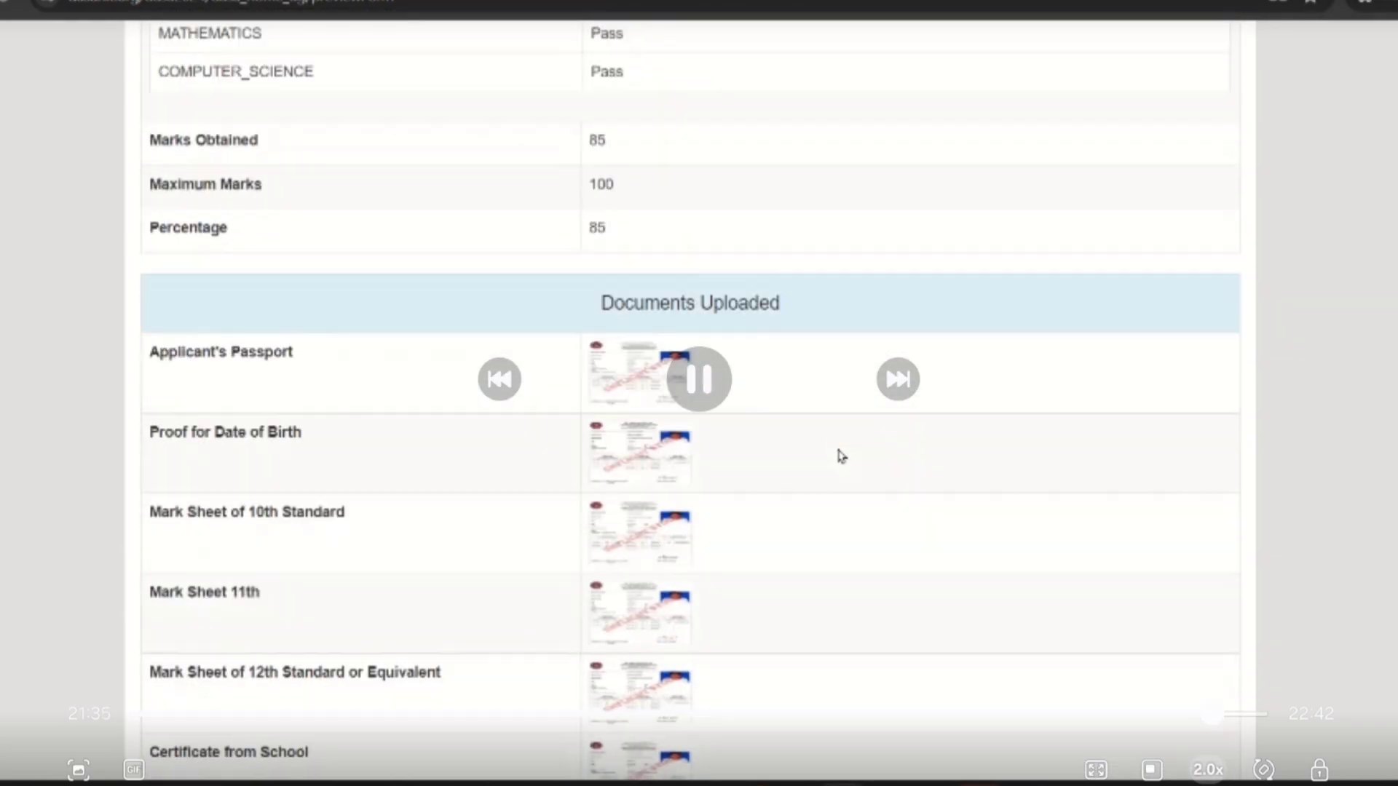
{"action": "scroll", "coordinate": [840, 457], "scroll_direction": "down", "scroll_amount": 8}
{"action": "scroll", "coordinate": [841, 457], "scroll_direction": "down", "scroll_amount": 9}
- Close the preview and return through Edit Application Form to the final submission step
{"action": "left_click", "coordinate": [701, 685]}
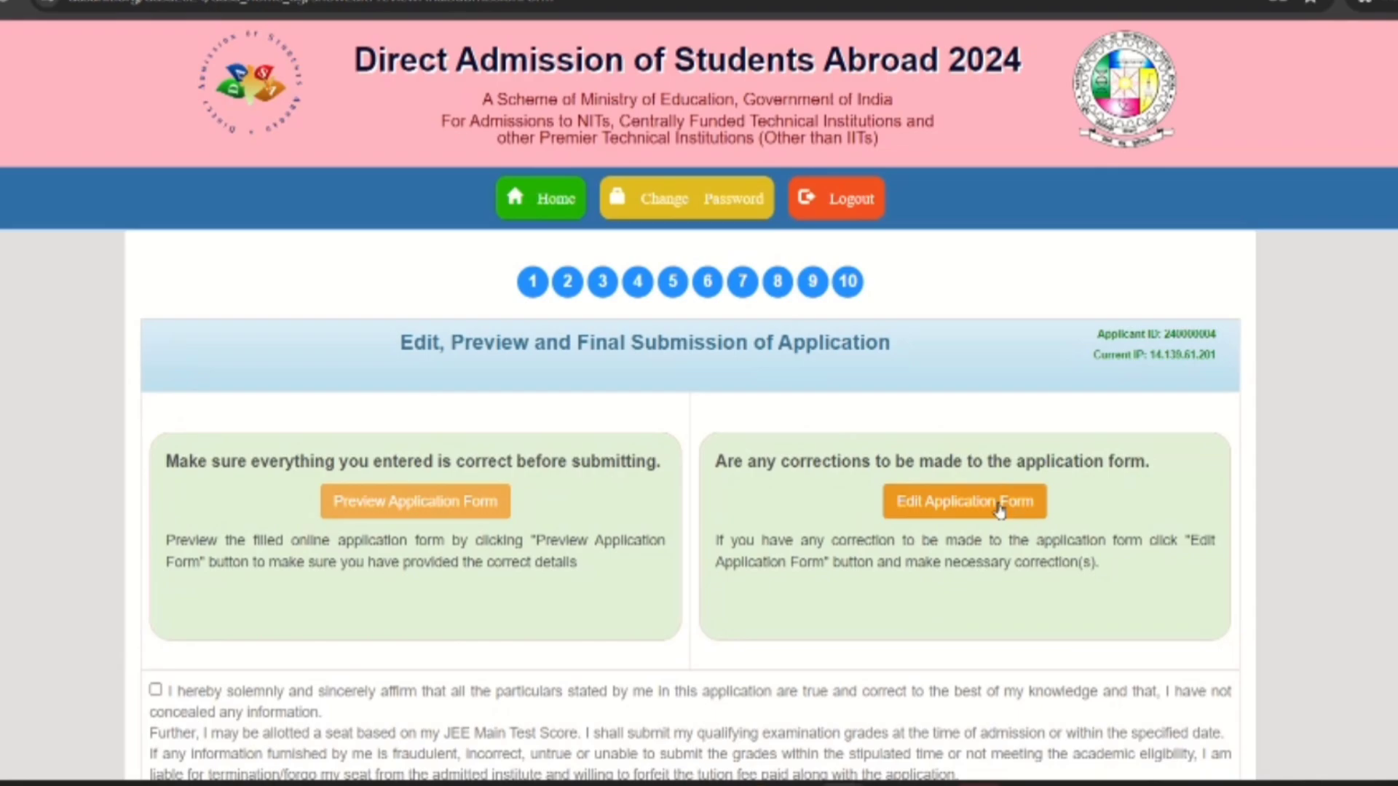
{"action": "left_click", "coordinate": [983, 502]}
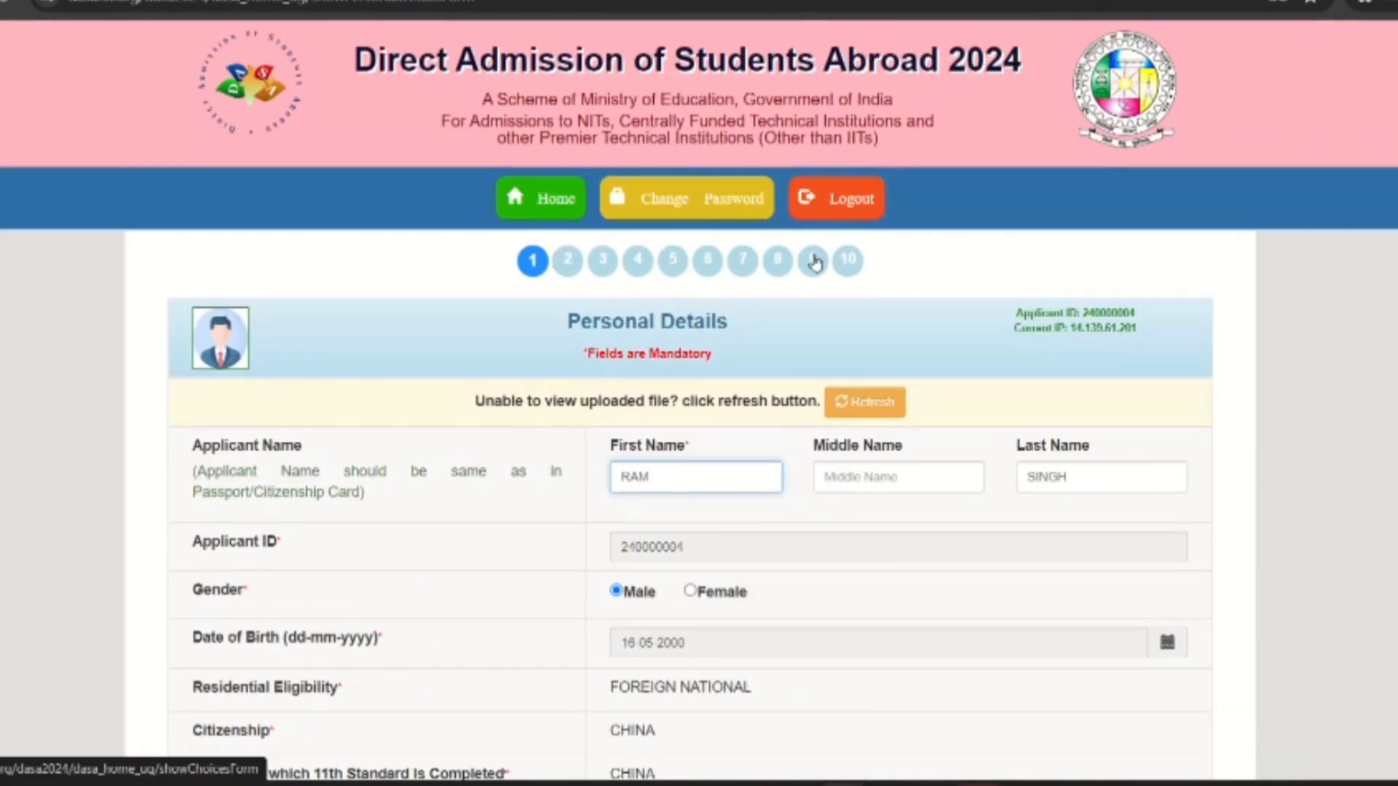
{"action": "left_click", "coordinate": [850, 264]}
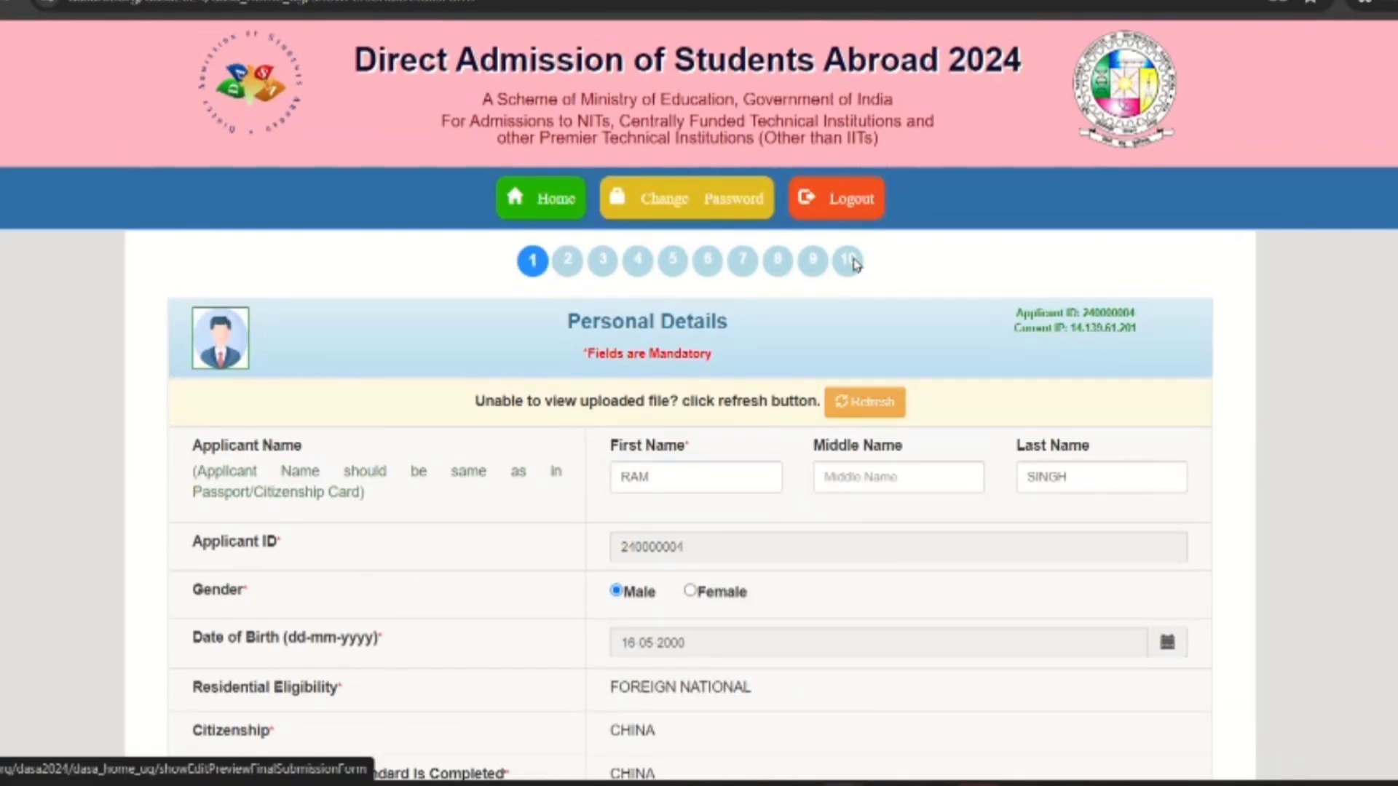
{"action": "scroll", "coordinate": [889, 473], "scroll_direction": "down", "scroll_amount": 3}
- Affirm the declaration and submit the online application, confirming the final submission
{"action": "left_click", "coordinate": [735, 640]}
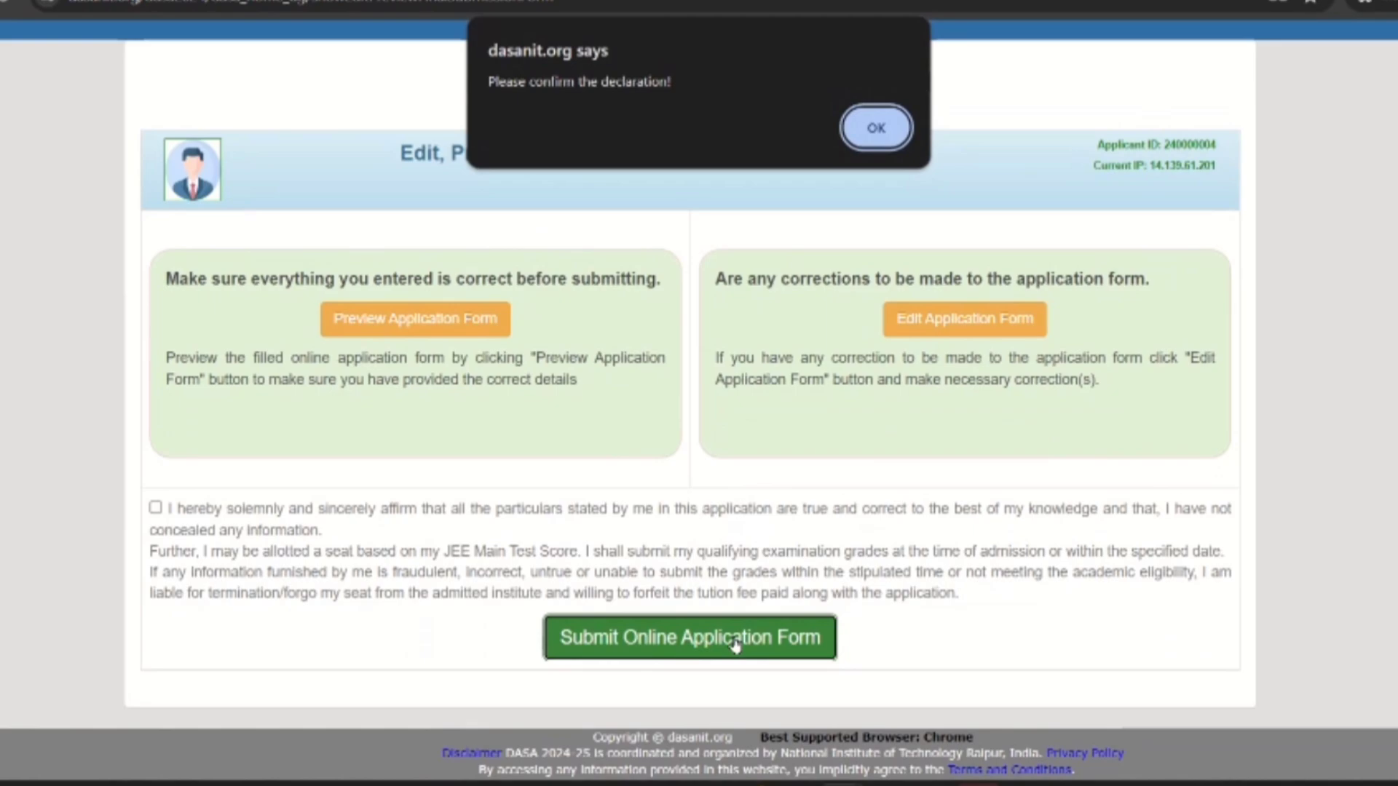
{"action": "left_click", "coordinate": [876, 128]}
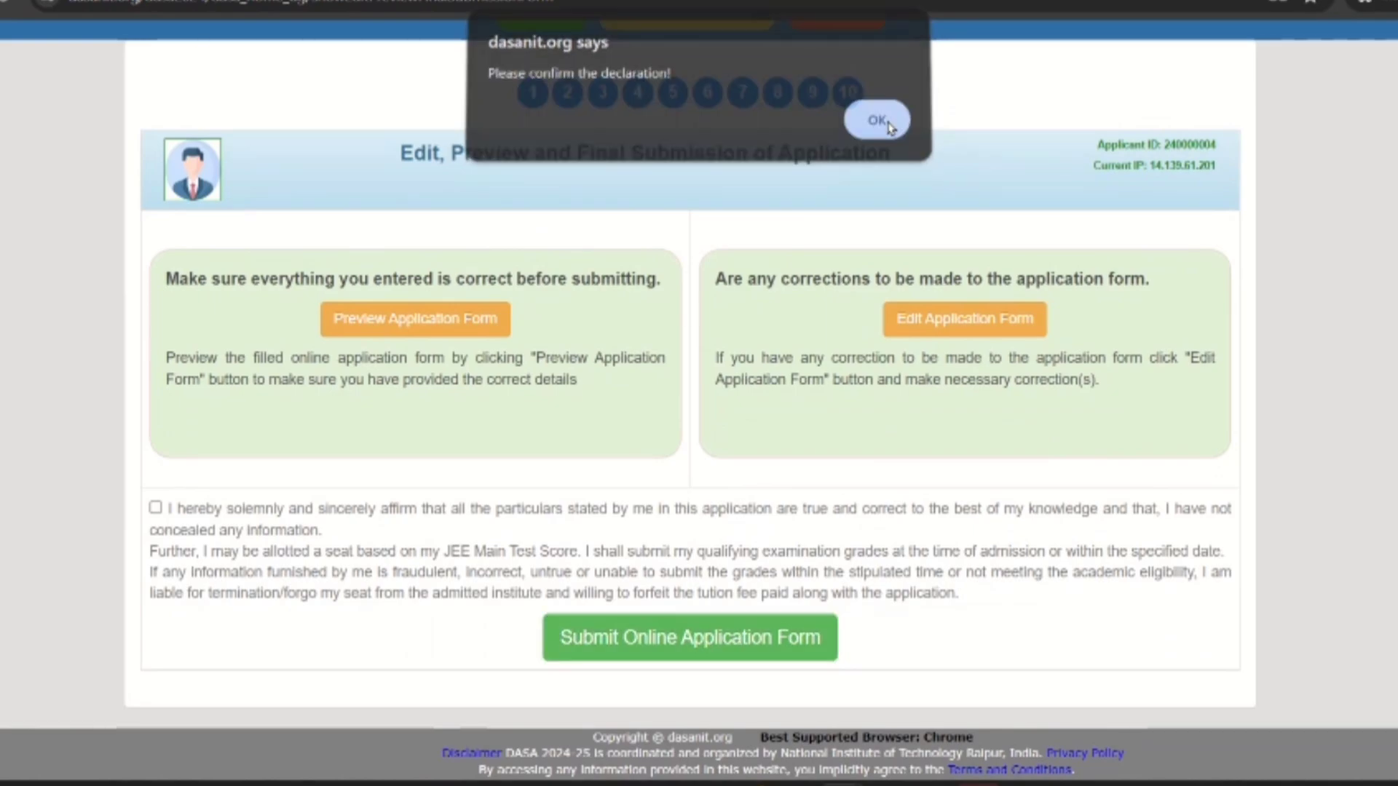
{"action": "left_click", "coordinate": [676, 628]}
{"action": "left_click", "coordinate": [793, 172]}
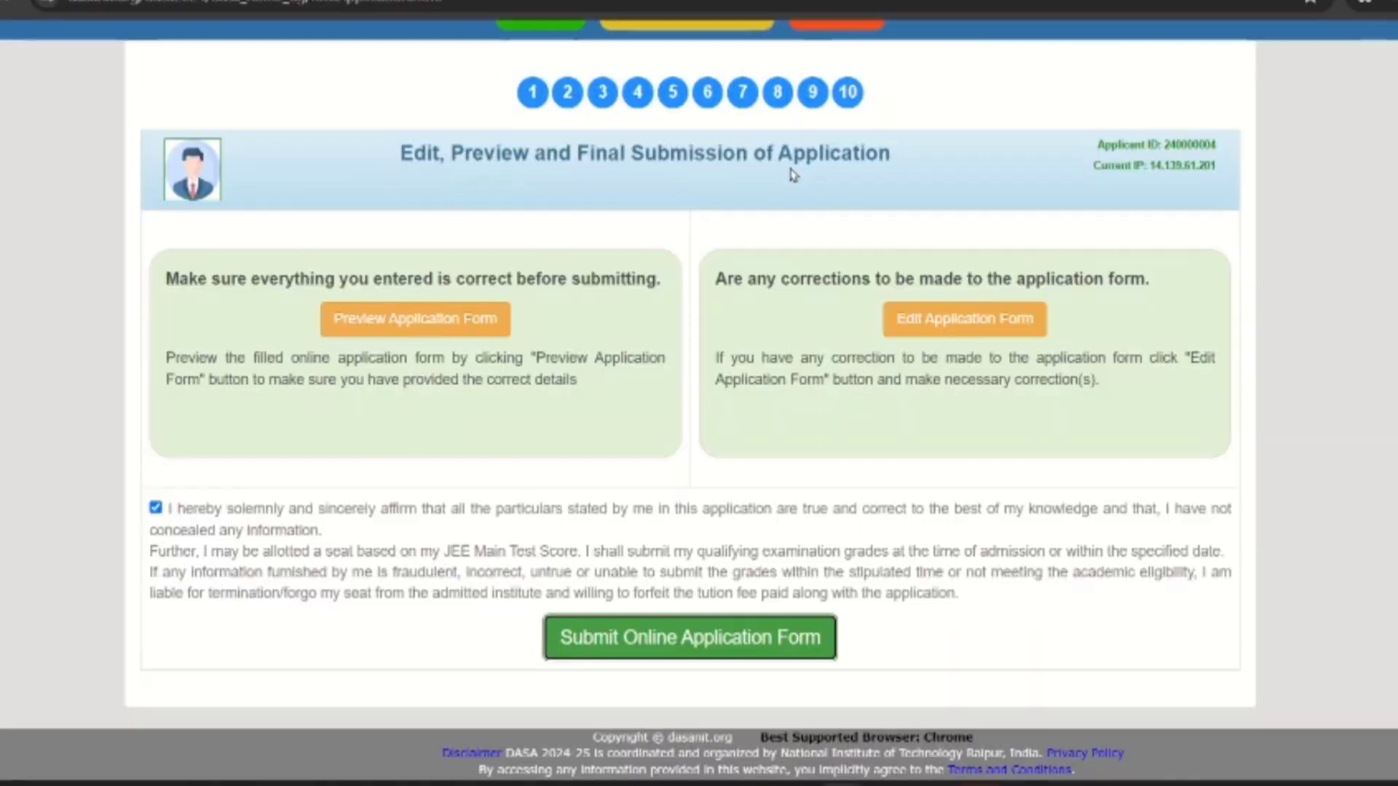
{"action": "scroll", "coordinate": [863, 347], "scroll_direction": "down", "scroll_amount": 3}
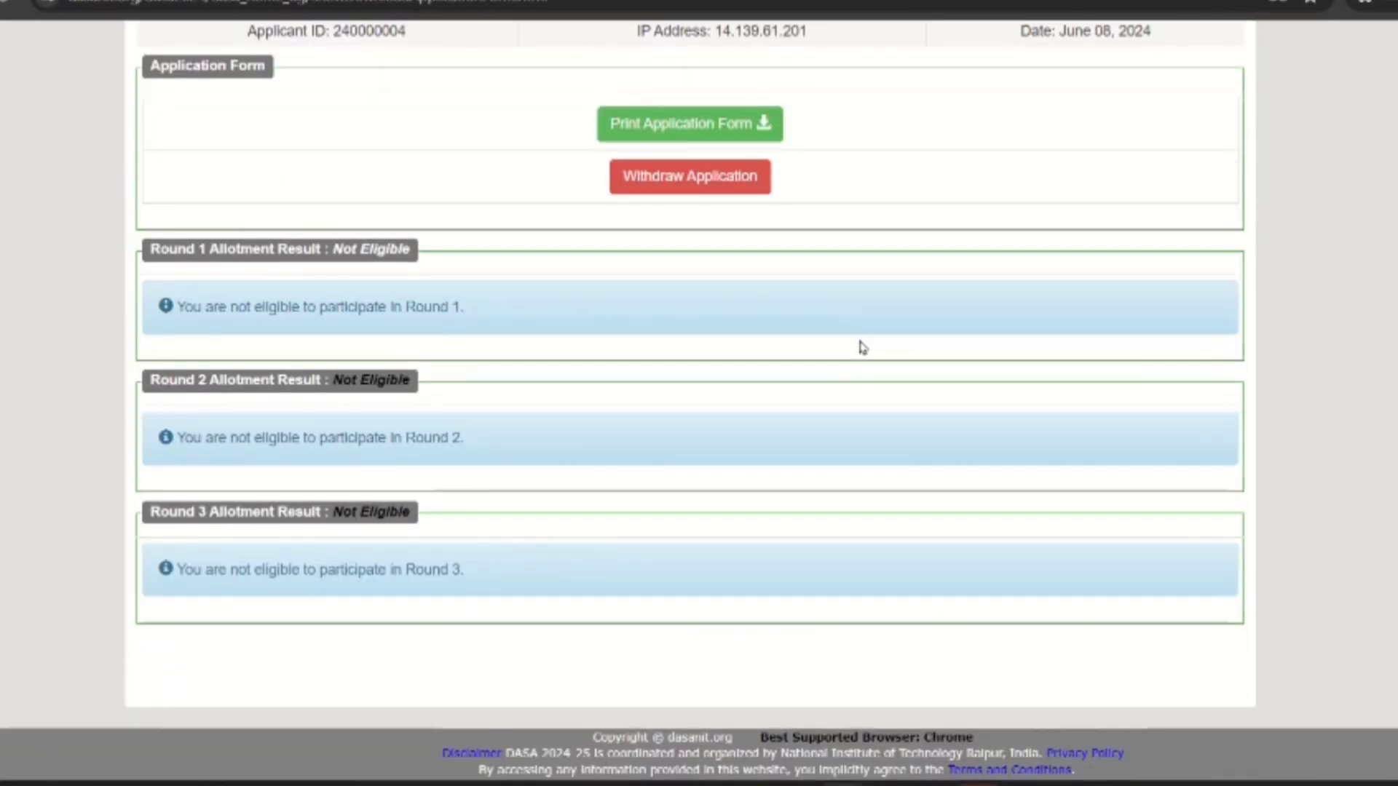
{"action": "scroll", "coordinate": [861, 346], "scroll_direction": "up", "scroll_amount": 2}
- Open the printable application form and scroll through all five print-preview pages
{"action": "left_click", "coordinate": [765, 297]}
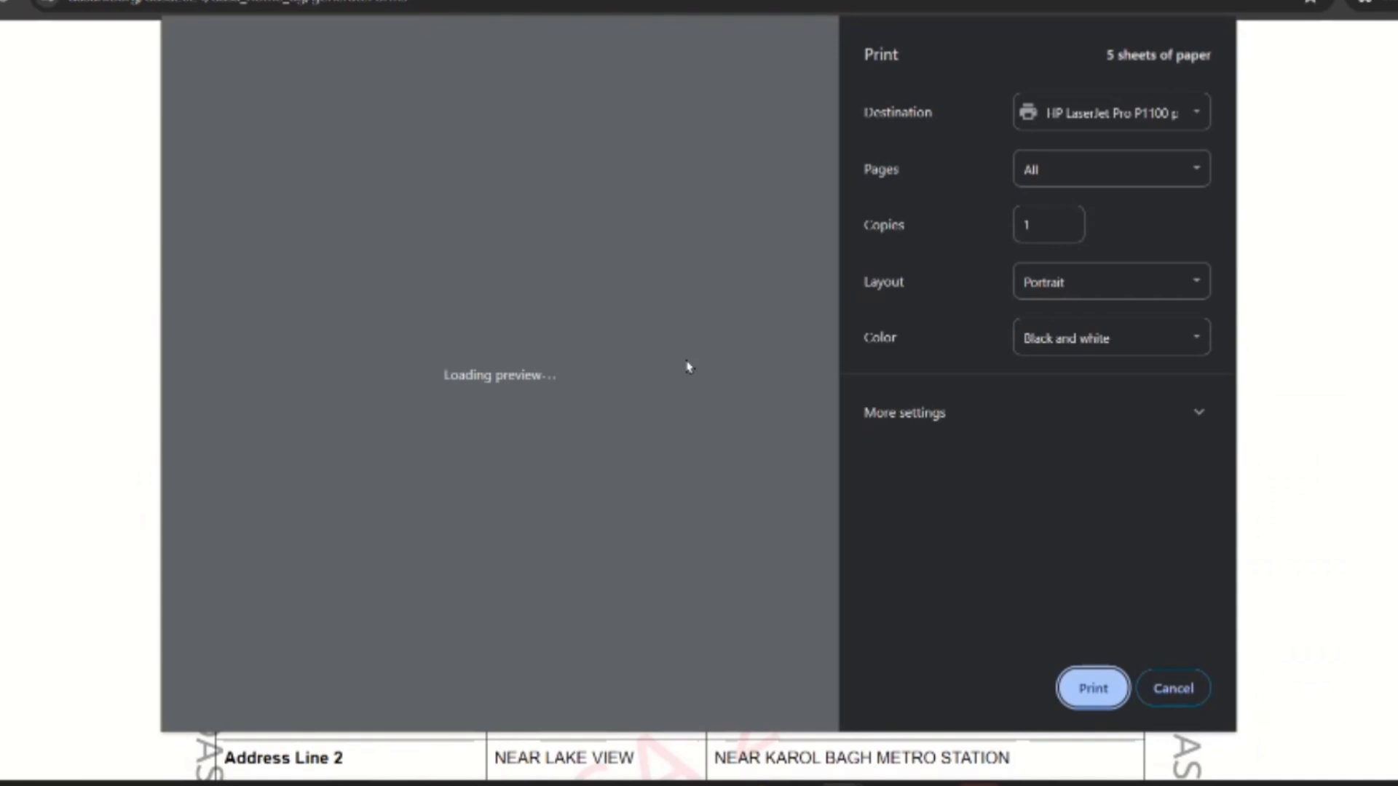
{"action": "scroll", "coordinate": [688, 366], "scroll_direction": "down", "scroll_amount": 5}
{"action": "scroll", "coordinate": [688, 366], "scroll_direction": "down", "scroll_amount": 7}
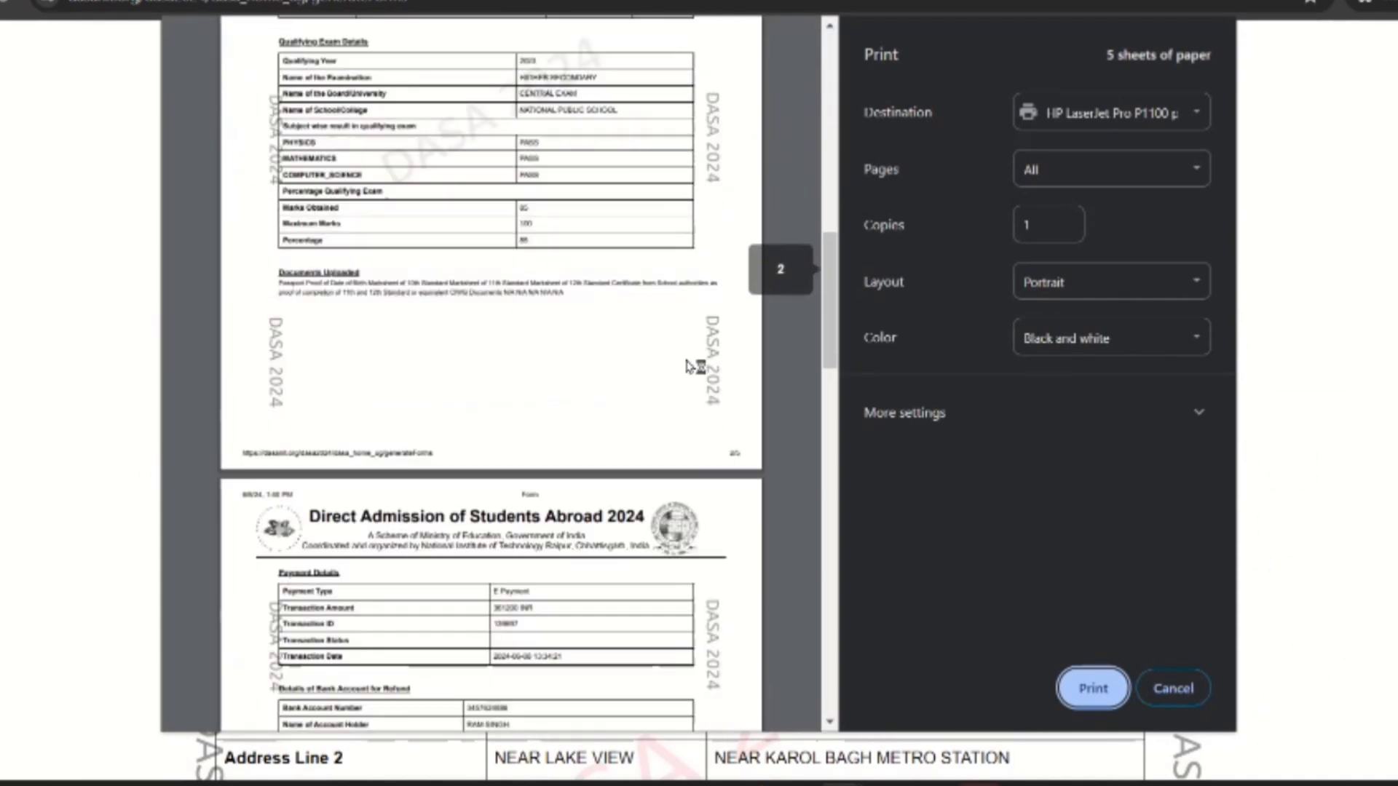
{"action": "scroll", "coordinate": [688, 366], "scroll_direction": "down", "scroll_amount": 4}
{"action": "scroll", "coordinate": [688, 366], "scroll_direction": "down", "scroll_amount": 6}
{"action": "scroll", "coordinate": [688, 366], "scroll_direction": "down", "scroll_amount": 6}
{"action": "scroll", "coordinate": [688, 366], "scroll_direction": "down", "scroll_amount": 8}
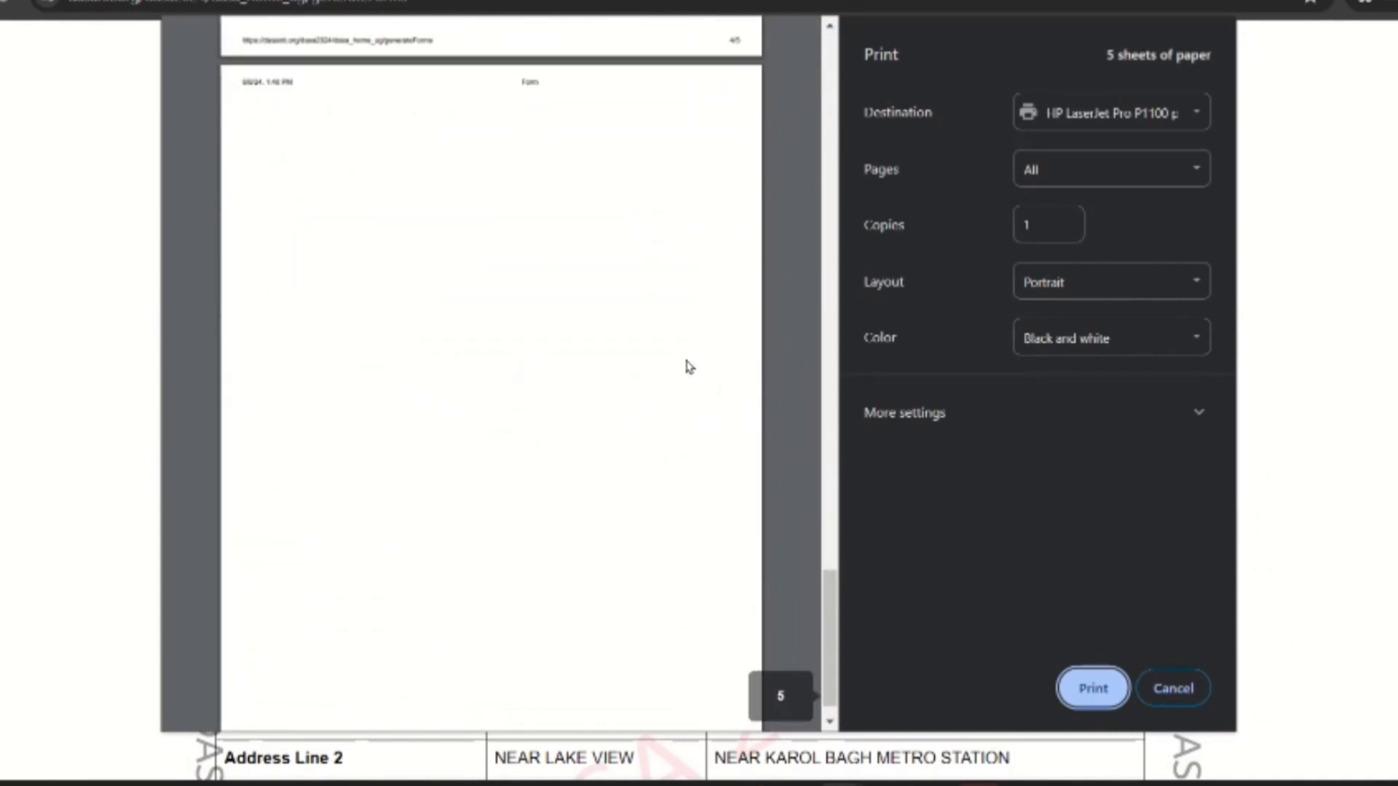
{"action": "left_click", "coordinate": [1171, 687]}
{"action": "scroll", "coordinate": [1107, 380], "scroll_direction": "down", "scroll_amount": 10}
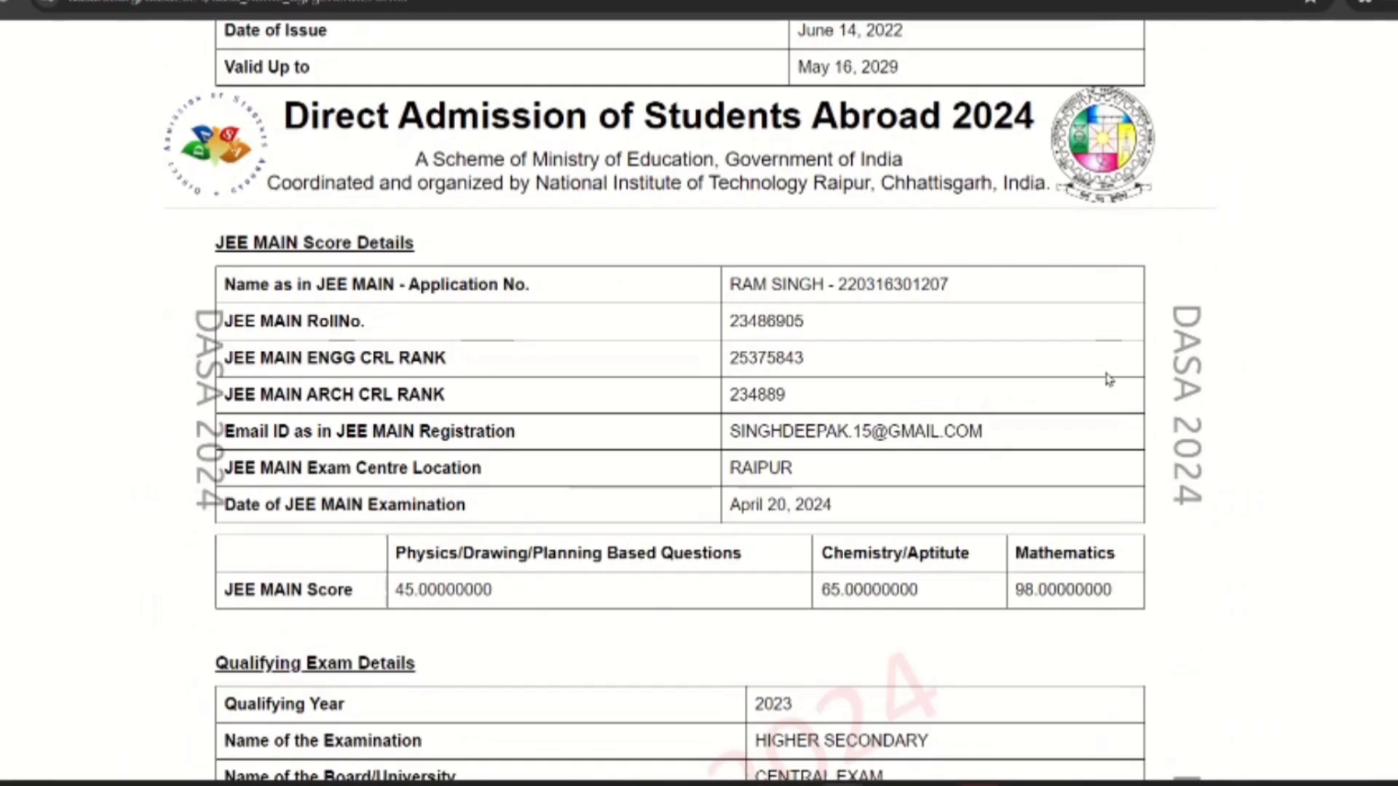